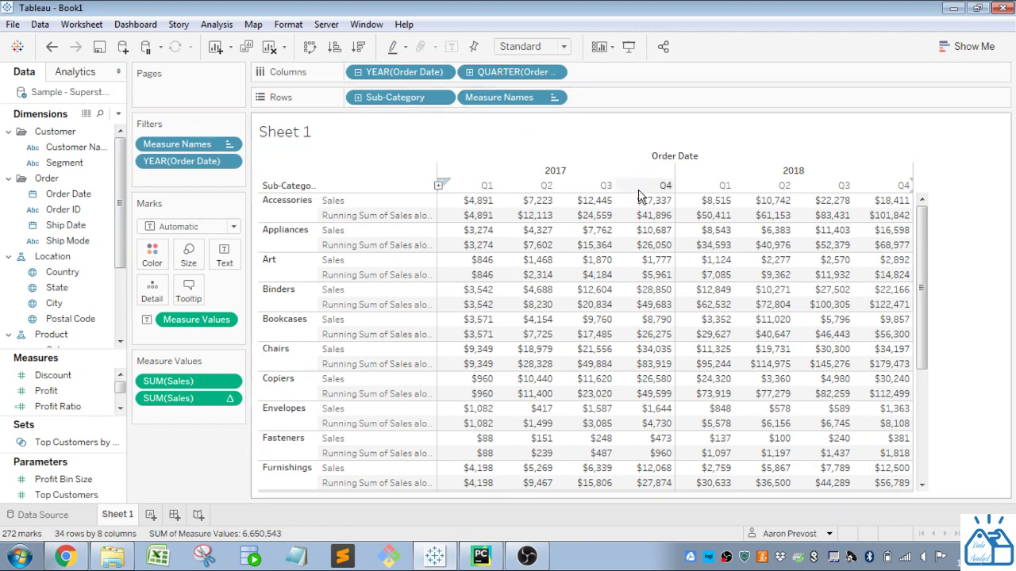
Locate the plain SUM(Sales) pill on the Measure Values card
{"action": "mouse_move", "coordinate": [707, 277]}
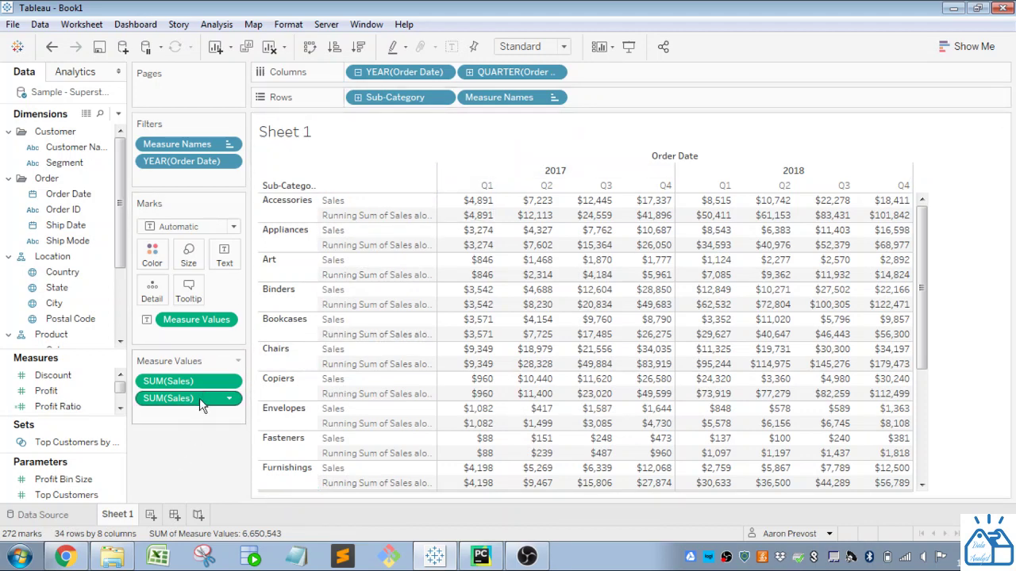
{"action": "mouse_move", "coordinate": [473, 203]}
Edit the second SUM(Sales) table calculation, keeping Running Total as the calculation type
{"action": "left_click", "coordinate": [229, 382]}
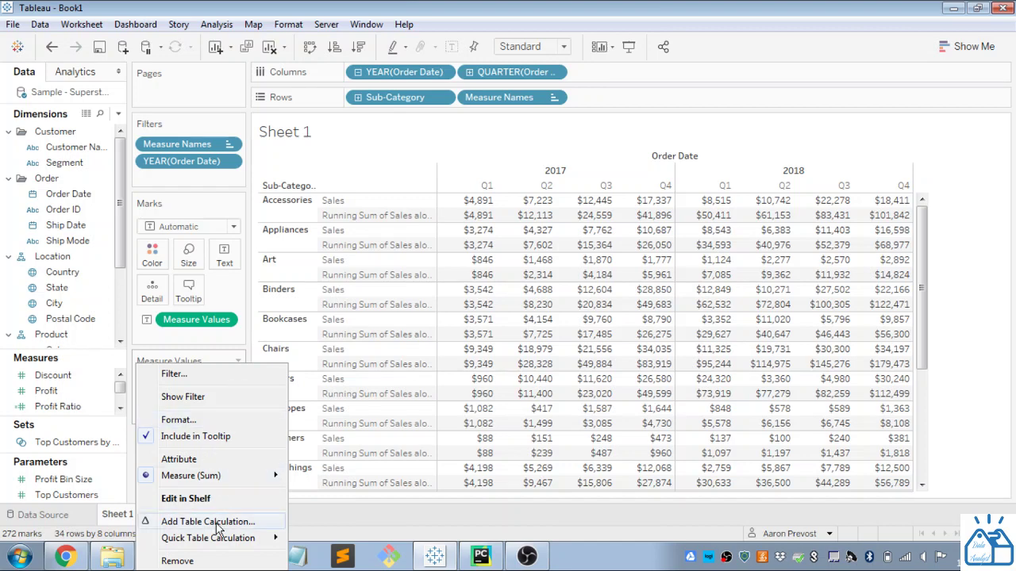
{"action": "left_click", "coordinate": [123, 388]}
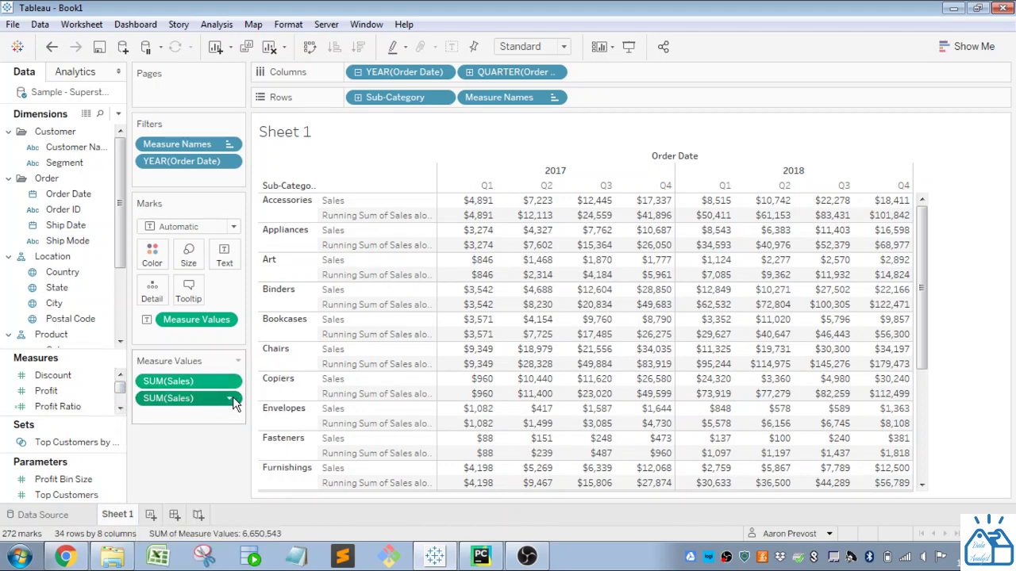
{"action": "left_click", "coordinate": [230, 399]}
{"action": "left_click", "coordinate": [213, 505]}
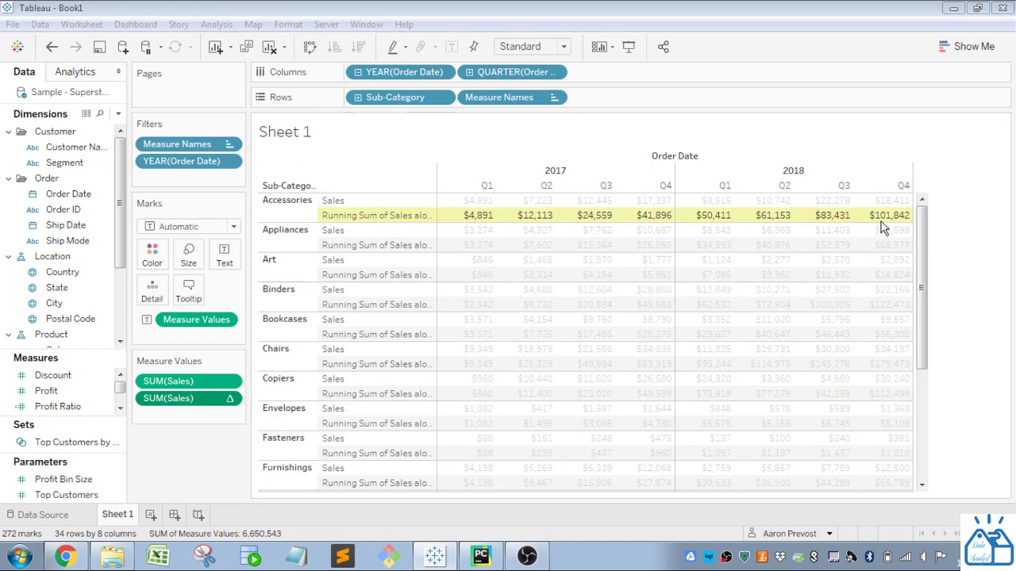
{"action": "left_click", "coordinate": [910, 172]}
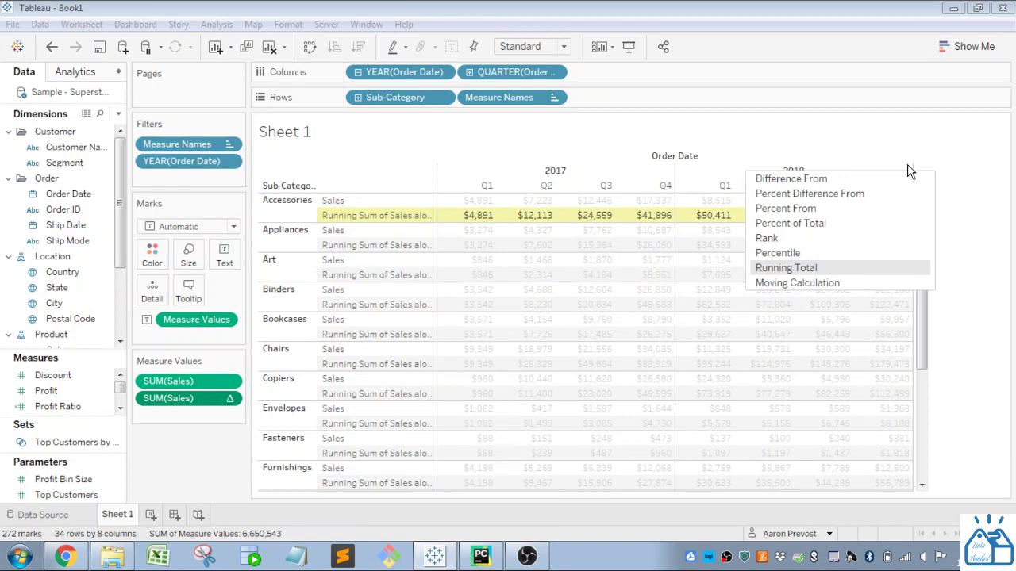
{"action": "left_click", "coordinate": [857, 269]}
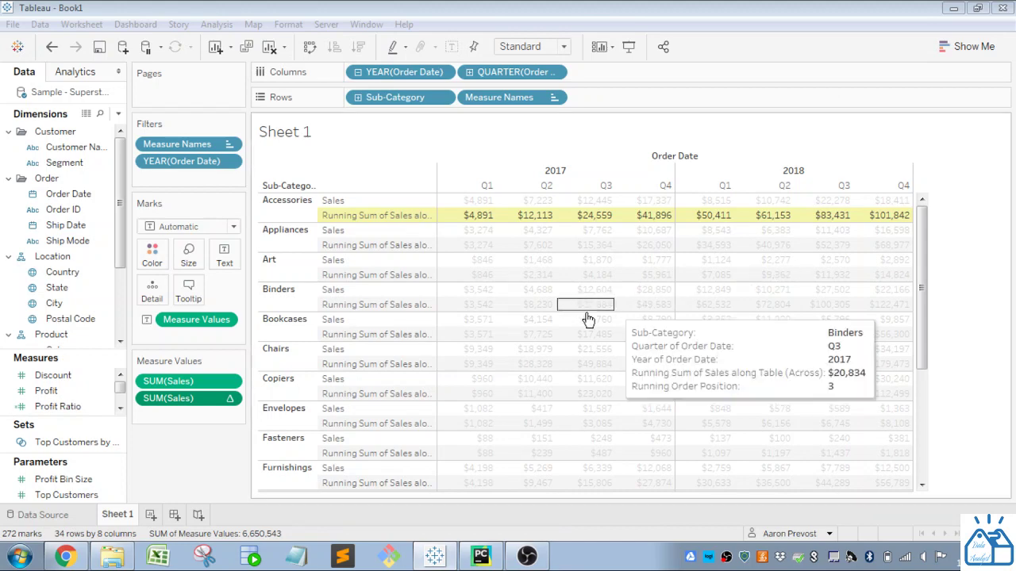
Check that the Accessories running sum accumulates across 2017–2018, reaching $101,842
{"action": "mouse_move", "coordinate": [472, 229]}
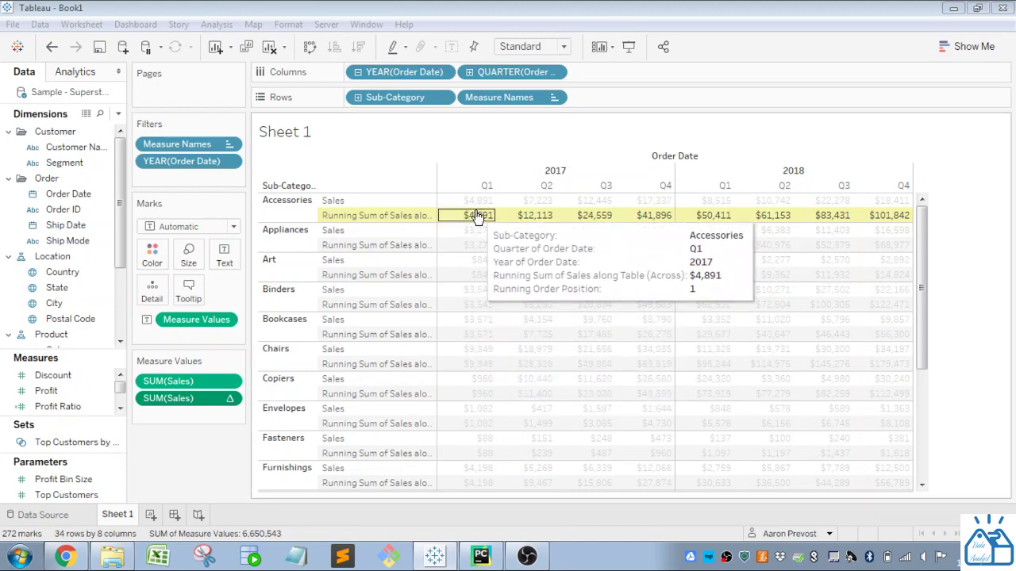
{"action": "left_click", "coordinate": [386, 220]}
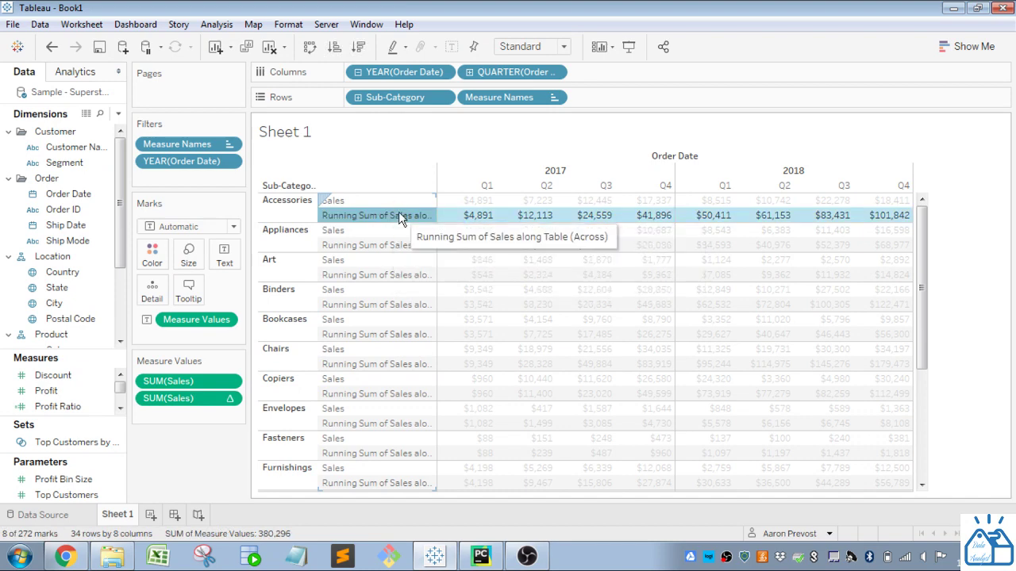
{"action": "left_click", "coordinate": [398, 211]}
{"action": "mouse_move", "coordinate": [482, 262]}
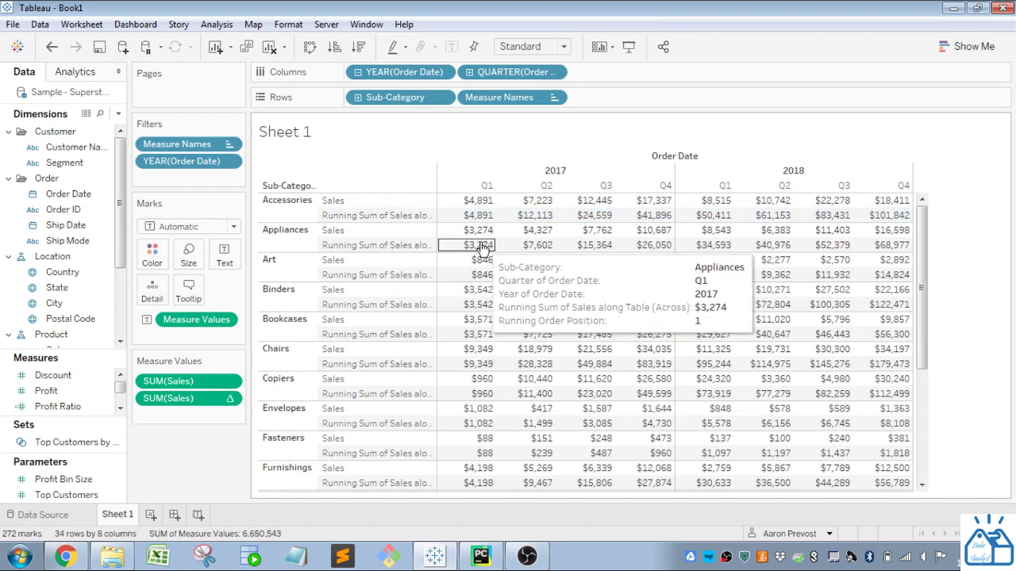
{"action": "mouse_move", "coordinate": [478, 222]}
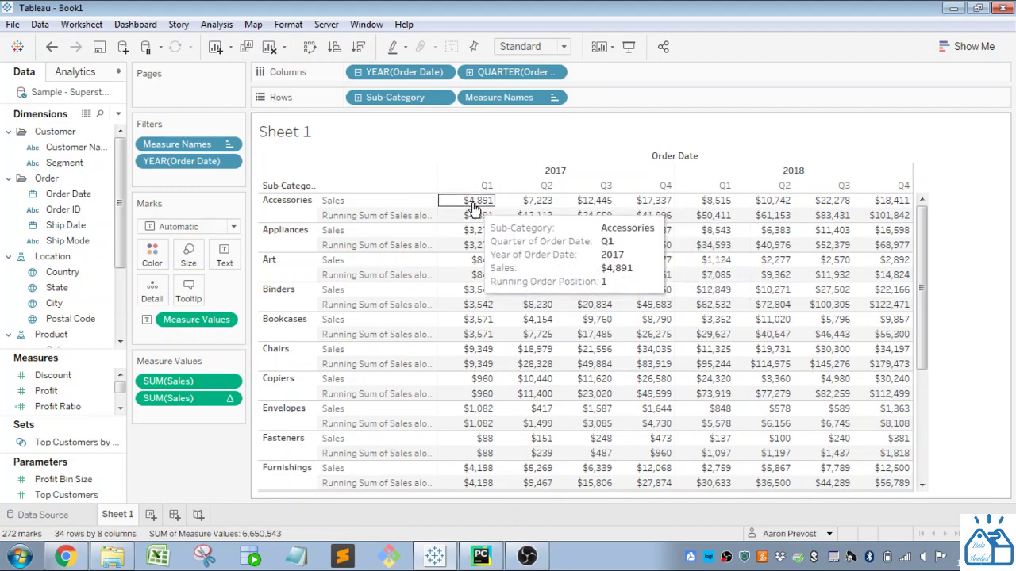
{"action": "mouse_move", "coordinate": [534, 224]}
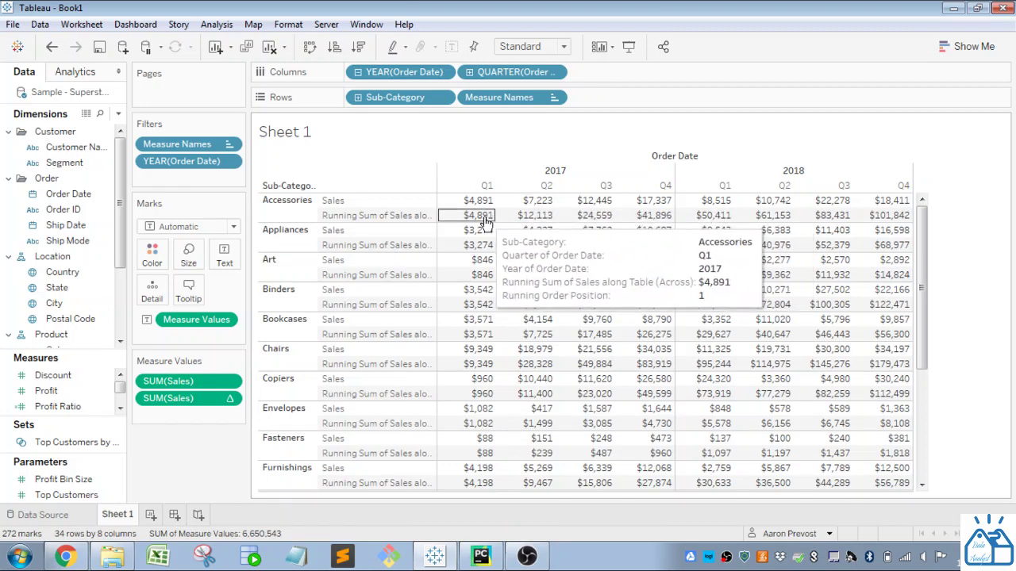
{"action": "mouse_move", "coordinate": [594, 223]}
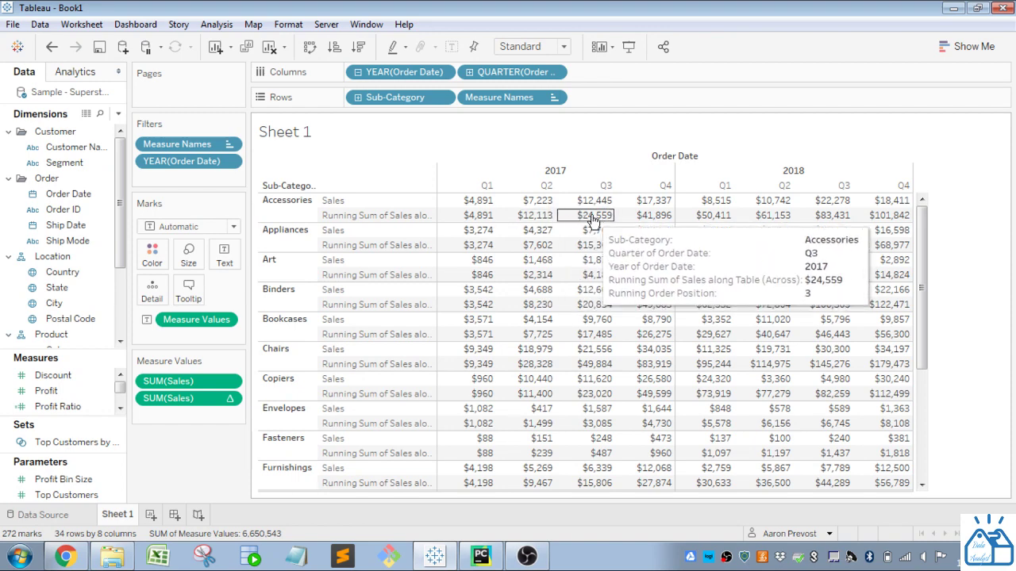
{"action": "mouse_move", "coordinate": [789, 212]}
{"action": "mouse_move", "coordinate": [903, 223]}
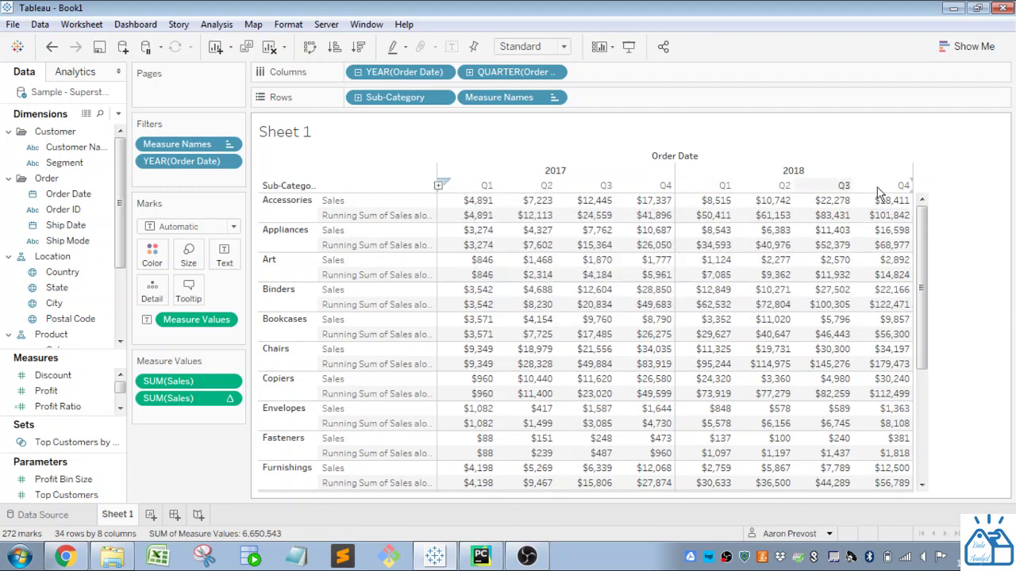
Change the running sum's Compute Using direction and compare the Accessories values in the crosstab
{"action": "left_click", "coordinate": [793, 208]}
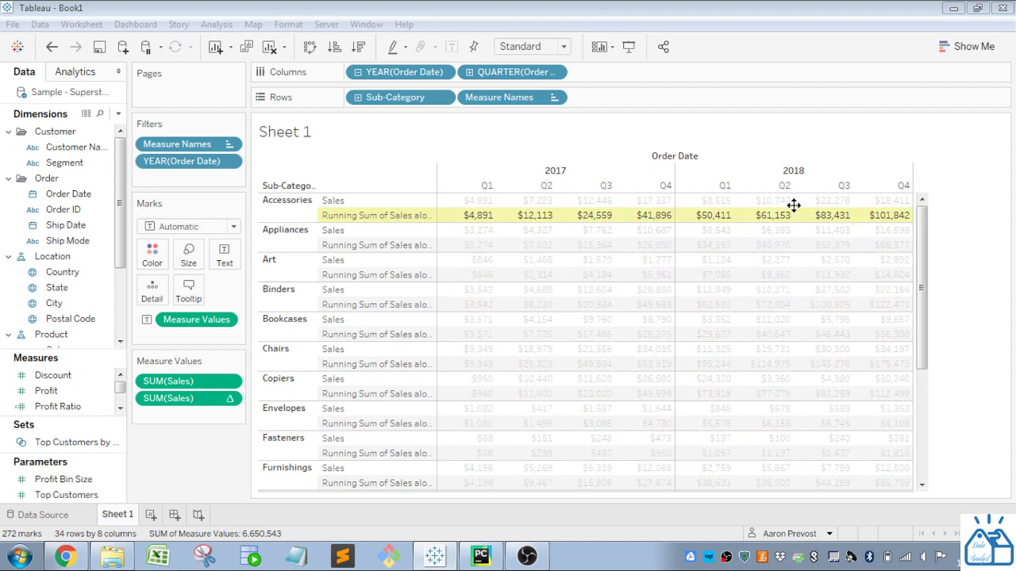
{"action": "left_click", "coordinate": [734, 370]}
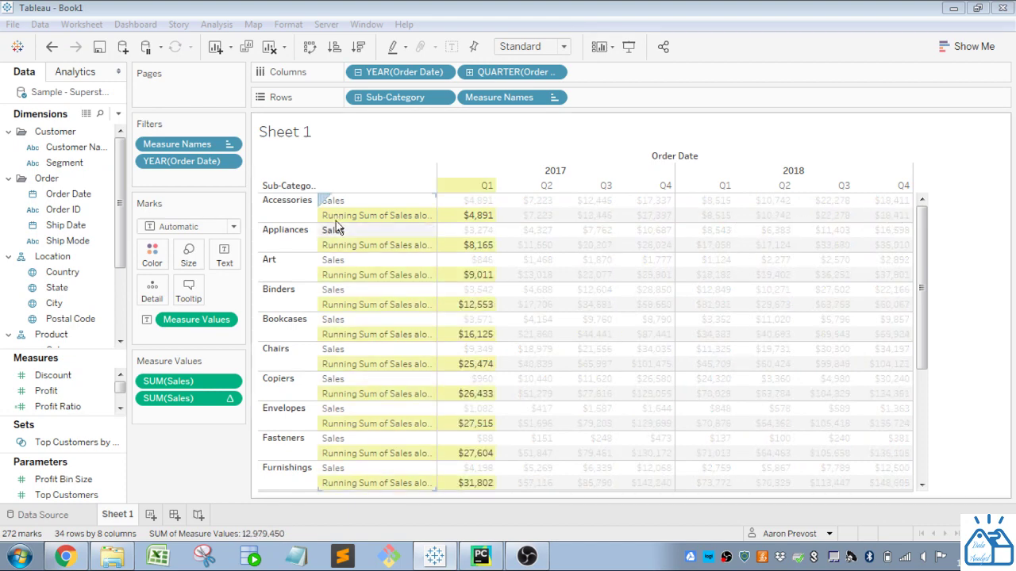
{"action": "left_click", "coordinate": [363, 202]}
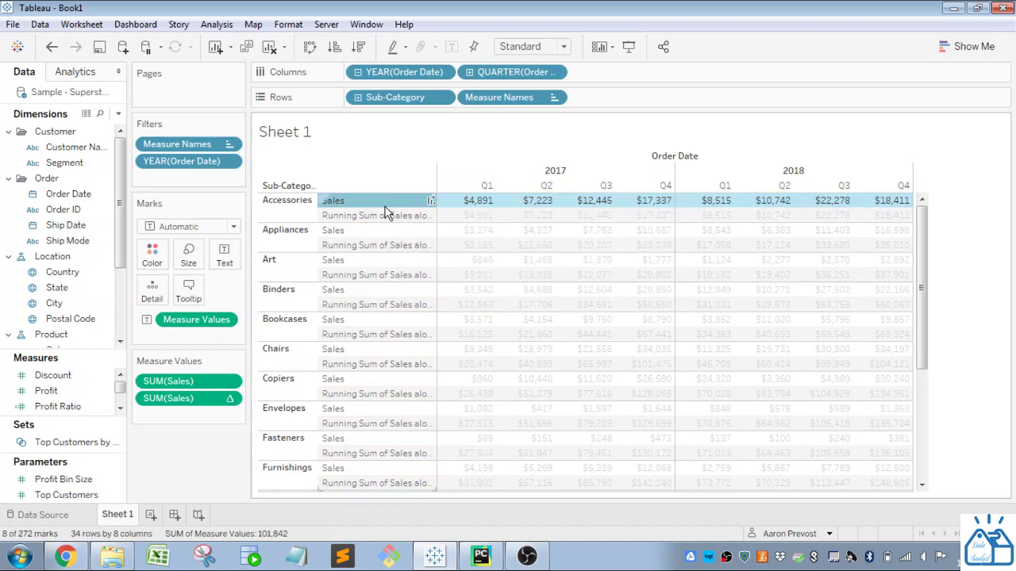
{"action": "left_click", "coordinate": [386, 203]}
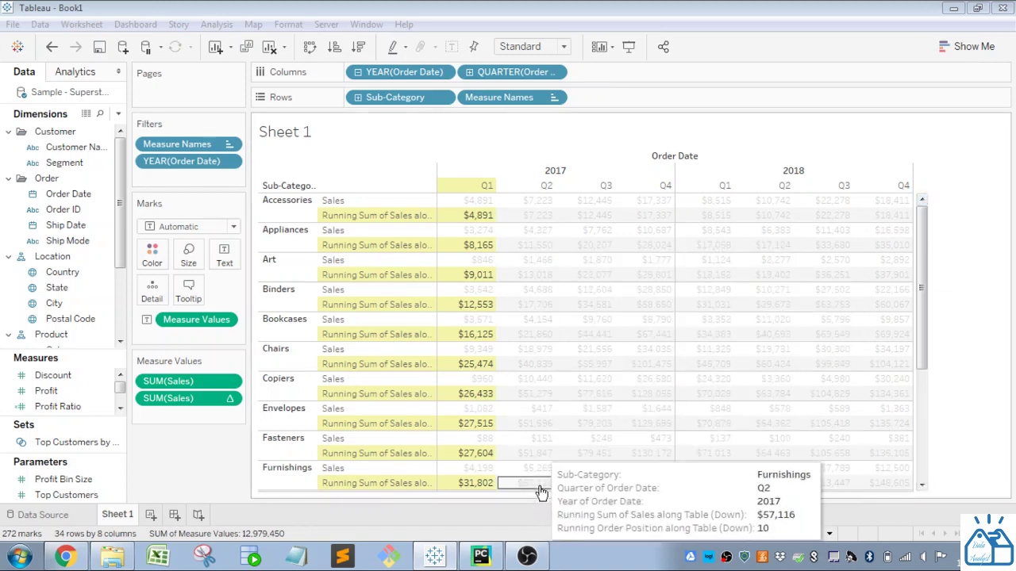
{"action": "scroll", "coordinate": [539, 492], "scroll_direction": "down", "scroll_amount": 4}
{"action": "scroll", "coordinate": [539, 492], "scroll_direction": "down", "scroll_amount": 5}
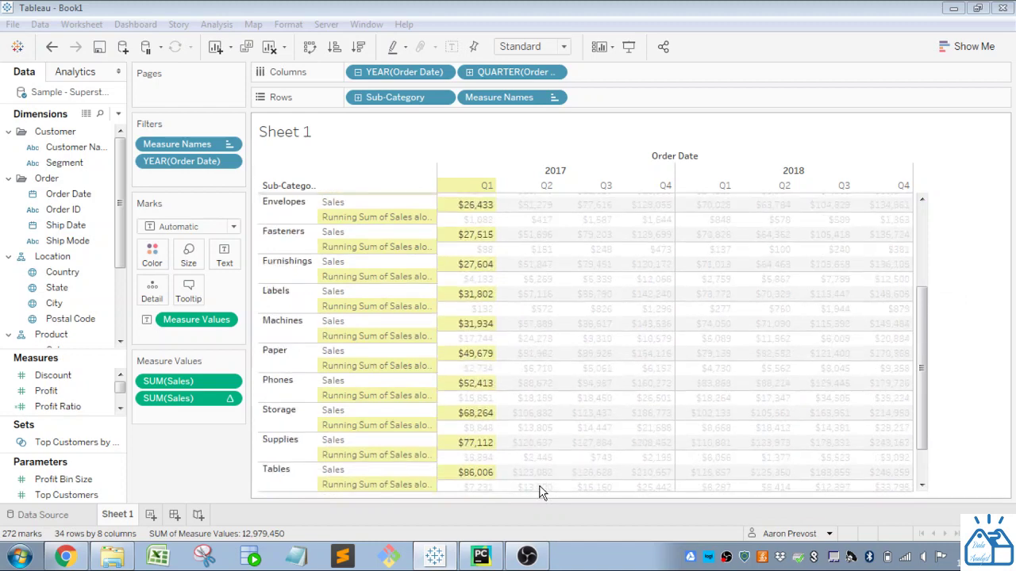
{"action": "scroll", "coordinate": [540, 492], "scroll_direction": "up", "scroll_amount": 7}
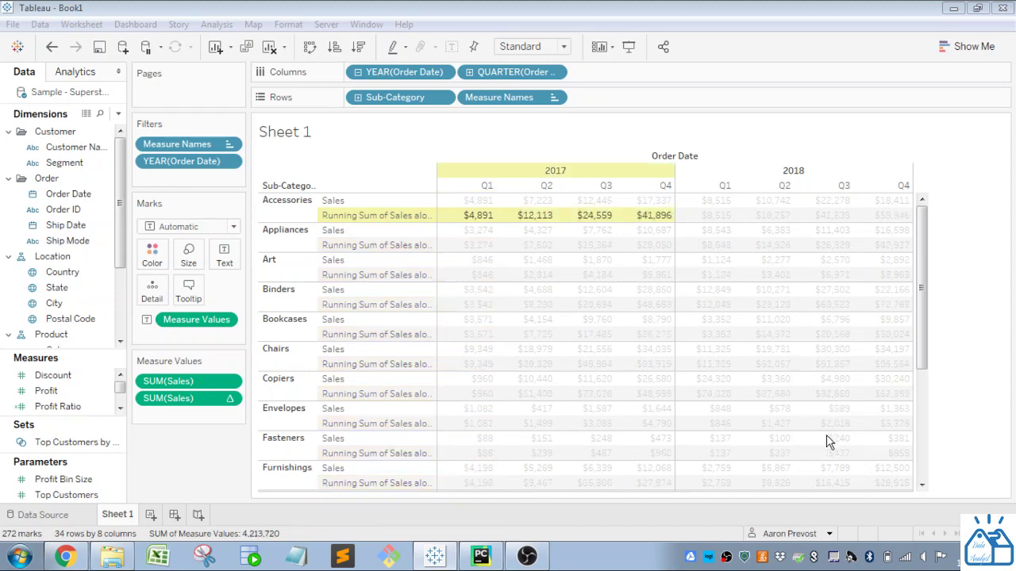
Compare the Accessories running-sum row with its Sales row across the quarters
{"action": "left_click", "coordinate": [365, 215]}
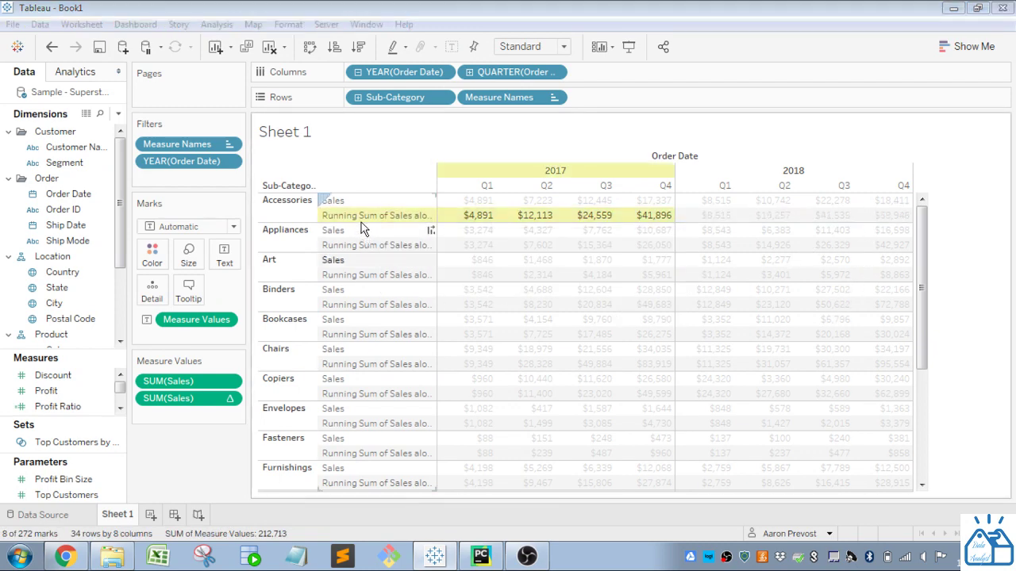
{"action": "left_click", "coordinate": [363, 202]}
{"action": "left_click", "coordinate": [363, 201]}
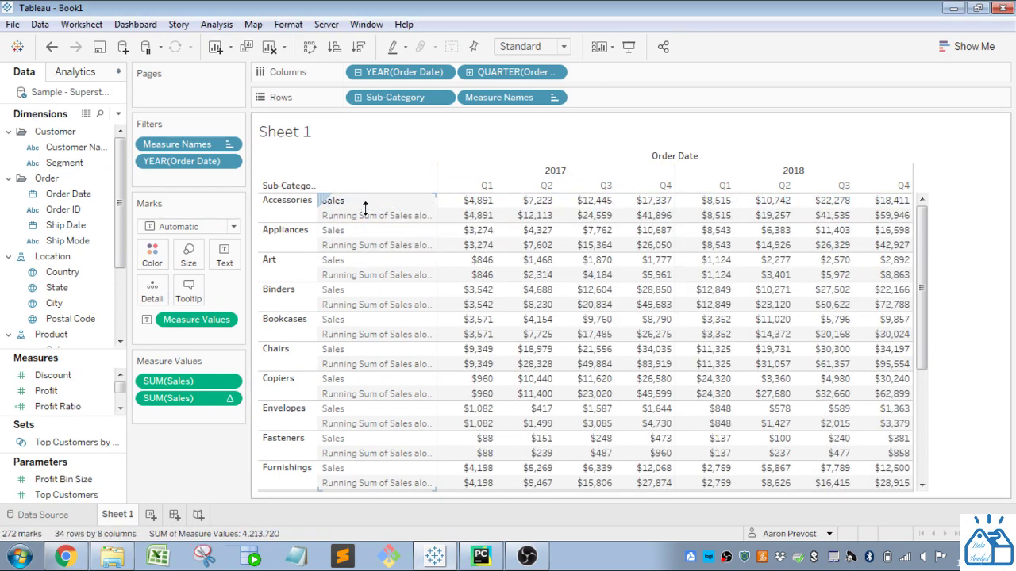
{"action": "mouse_move", "coordinate": [530, 311]}
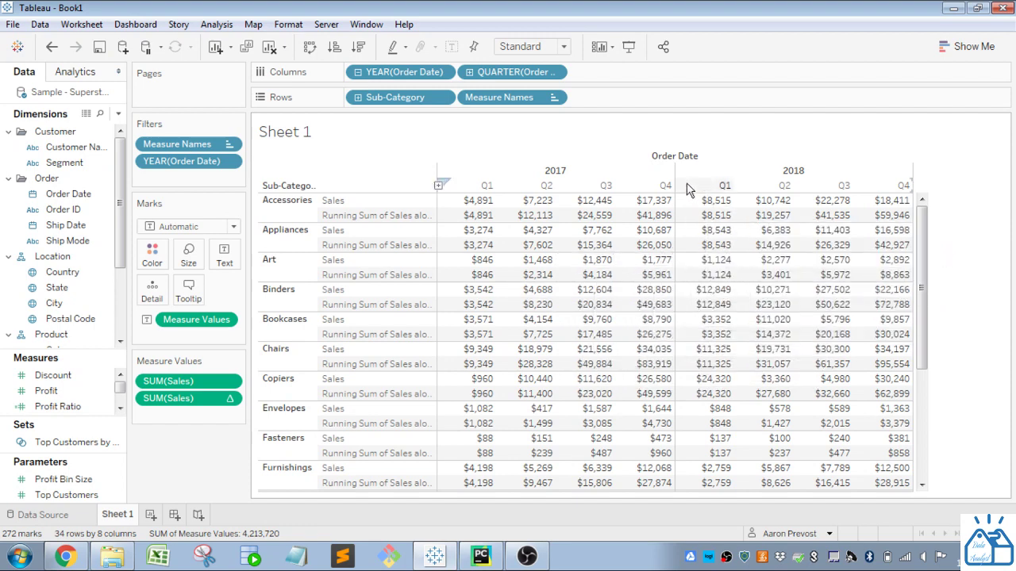
{"action": "mouse_move", "coordinate": [690, 252]}
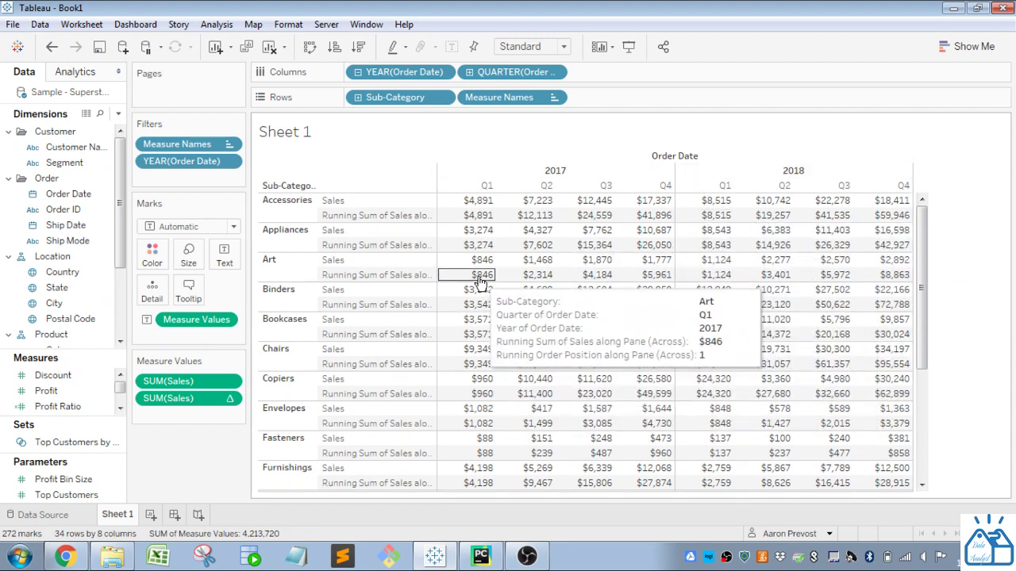
{"action": "mouse_move", "coordinate": [491, 232]}
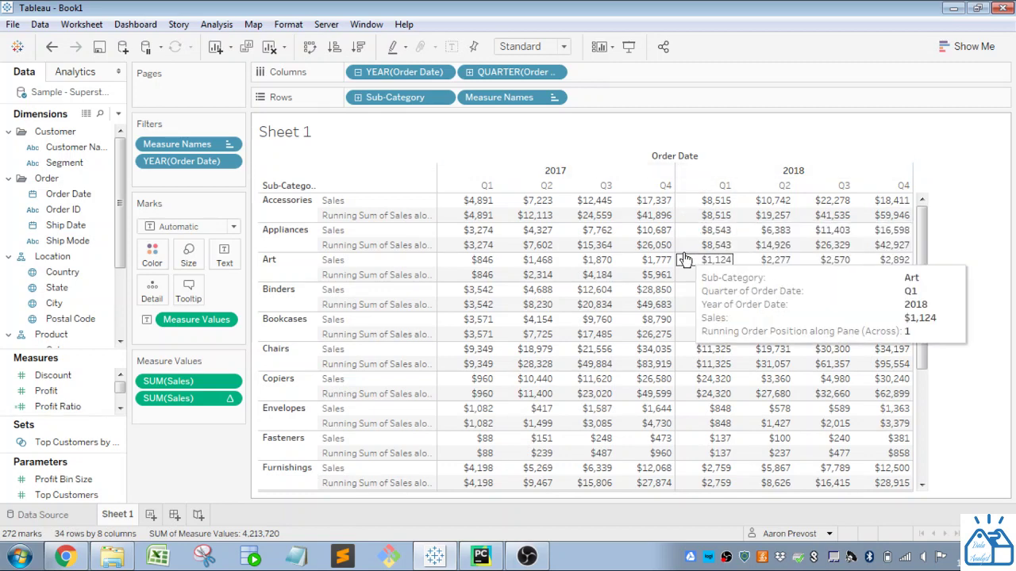
{"action": "mouse_move", "coordinate": [490, 262]}
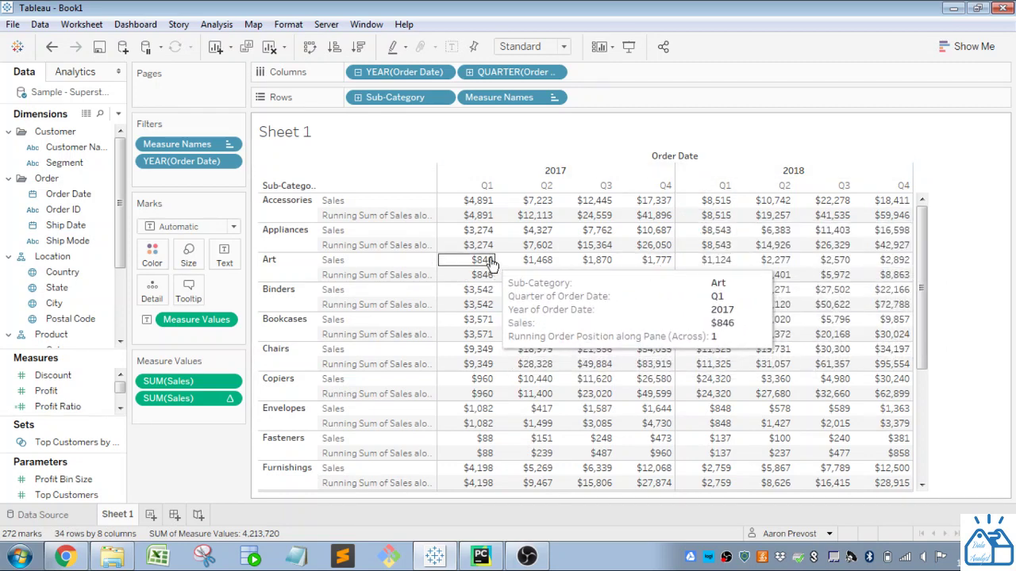
{"action": "mouse_move", "coordinate": [645, 222]}
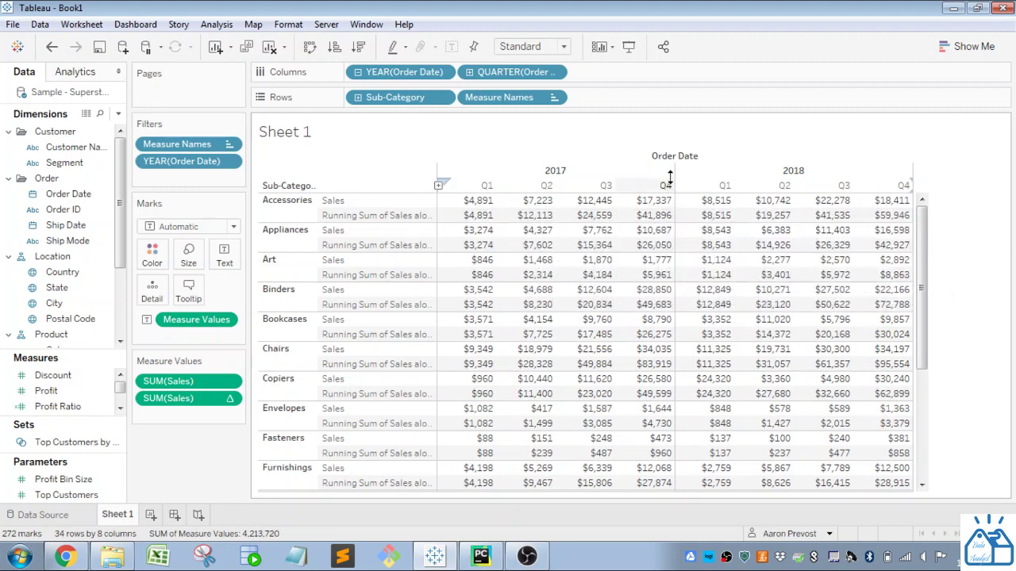
{"action": "mouse_move", "coordinate": [703, 224]}
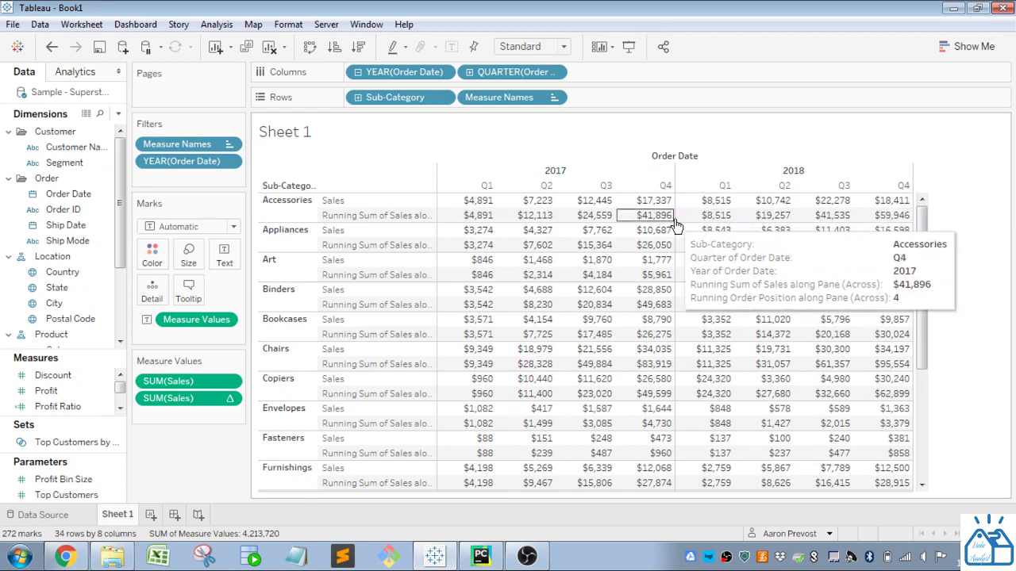
{"action": "mouse_move", "coordinate": [711, 208]}
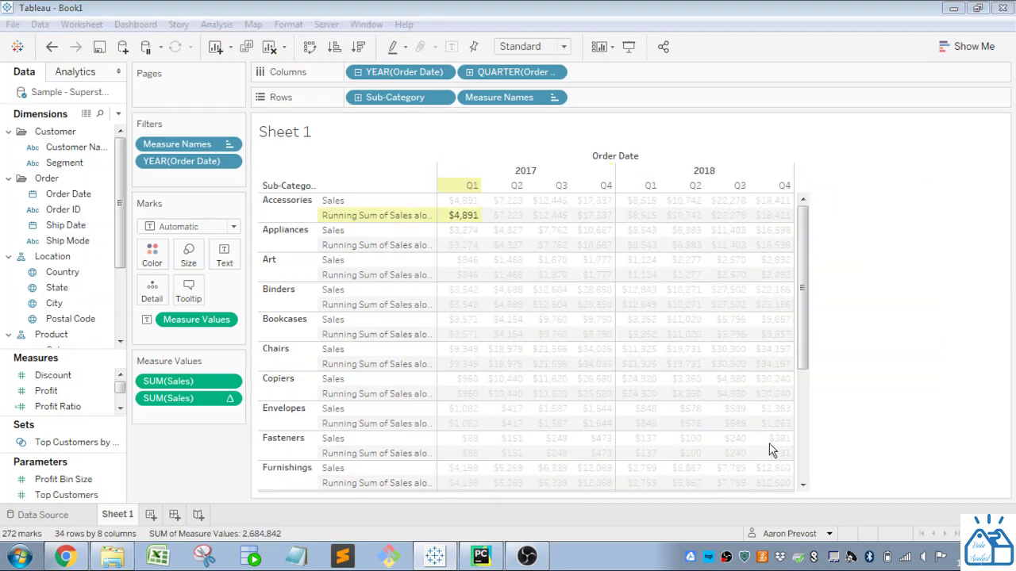
Verify the Accessories running-sum row matches its quarterly Sales, $4,891 in 2017 Q1
{"action": "left_click", "coordinate": [399, 217]}
{"action": "left_click", "coordinate": [399, 219]}
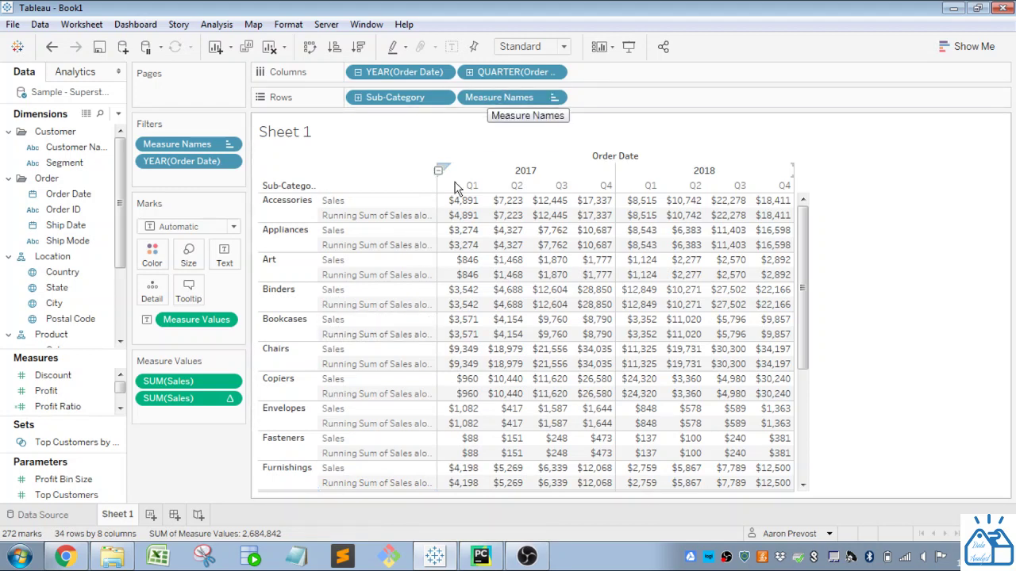
{"action": "mouse_move", "coordinate": [465, 220]}
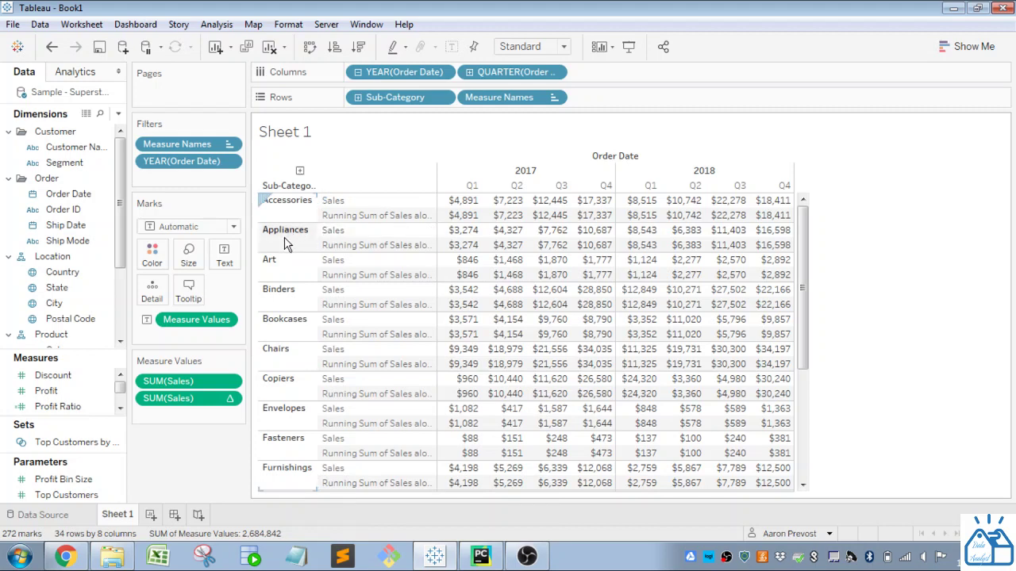
{"action": "mouse_move", "coordinate": [474, 284]}
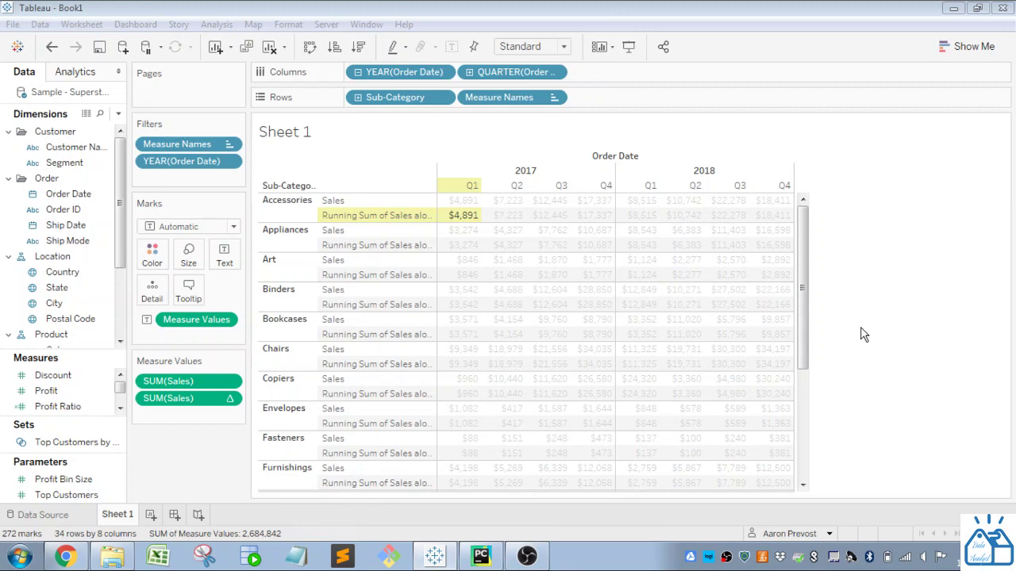
{"action": "mouse_move", "coordinate": [873, 265]}
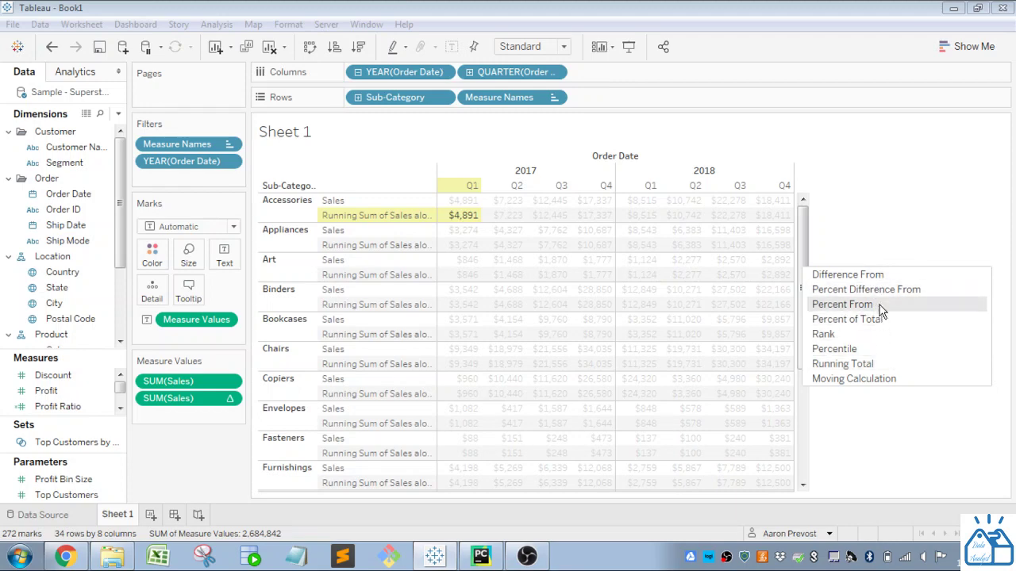
Switch the second SUM(Sales) pill to a Percent of Total quick table calculation
{"action": "left_click", "coordinate": [886, 330]}
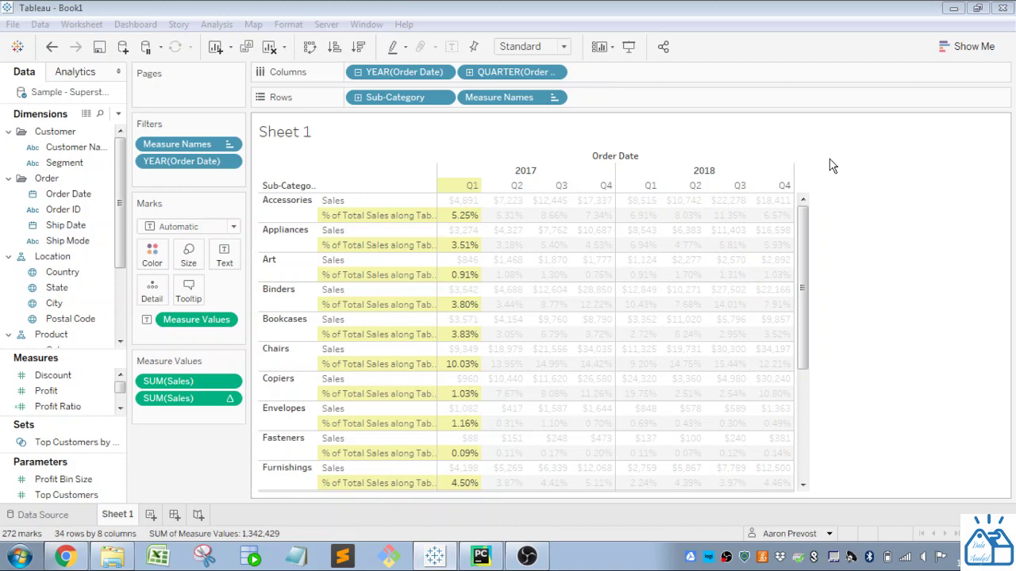
{"action": "mouse_move", "coordinate": [473, 246]}
{"action": "left_click", "coordinate": [369, 202]}
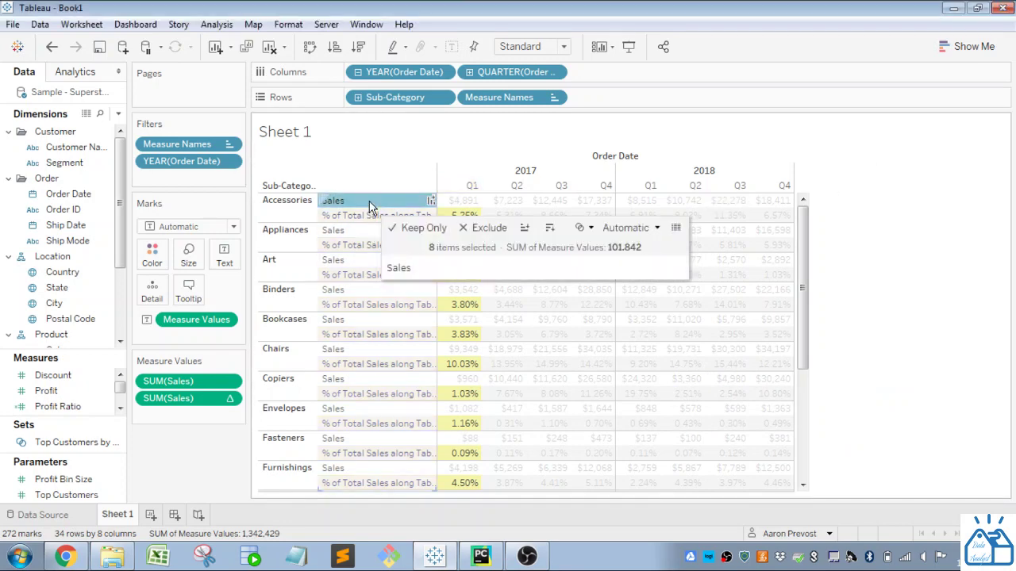
{"action": "left_click", "coordinate": [424, 227]}
{"action": "left_click", "coordinate": [359, 201]}
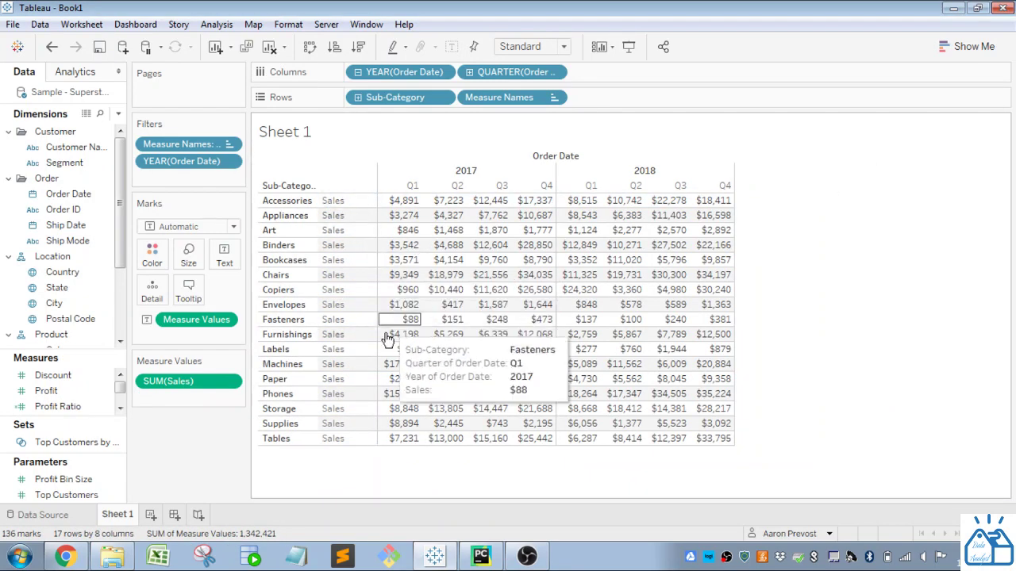
{"action": "left_click", "coordinate": [52, 47]}
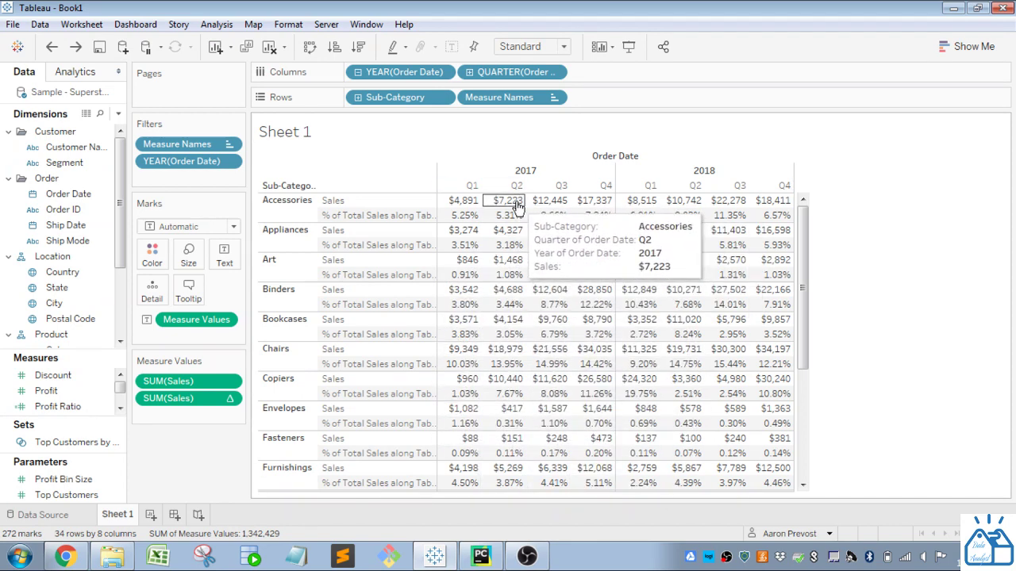
Compute the percent of total along Table (Across), giving Accessories 4.80% in 2017 Q1
{"action": "left_click", "coordinate": [232, 401]}
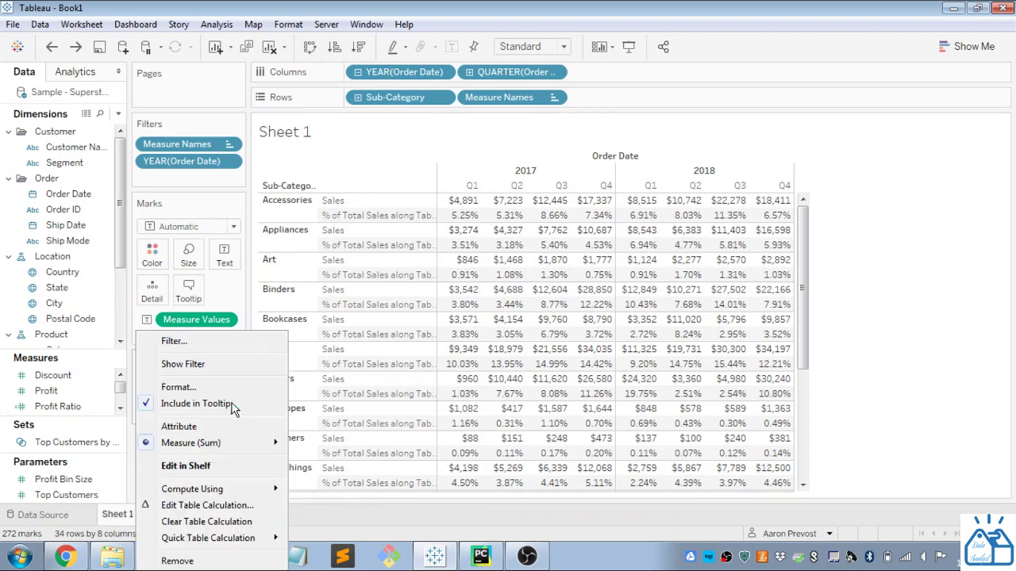
{"action": "left_click", "coordinate": [207, 506]}
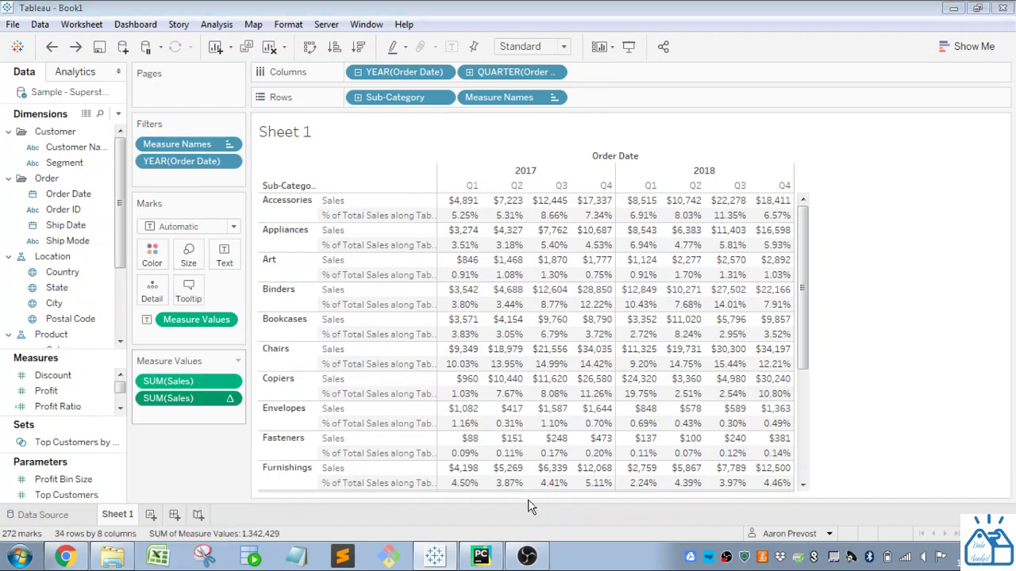
{"action": "left_click", "coordinate": [886, 300]}
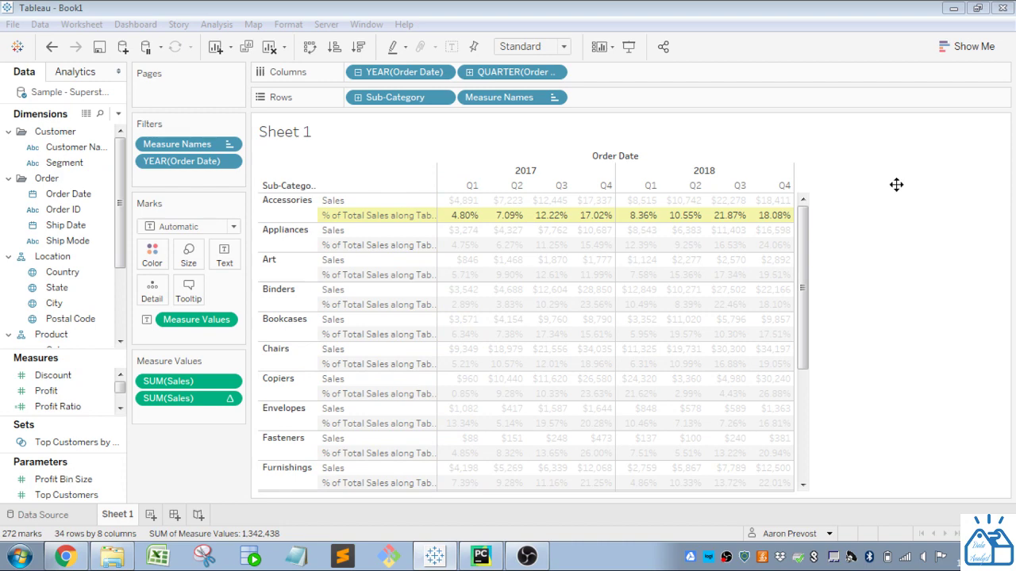
{"action": "mouse_move", "coordinate": [498, 229]}
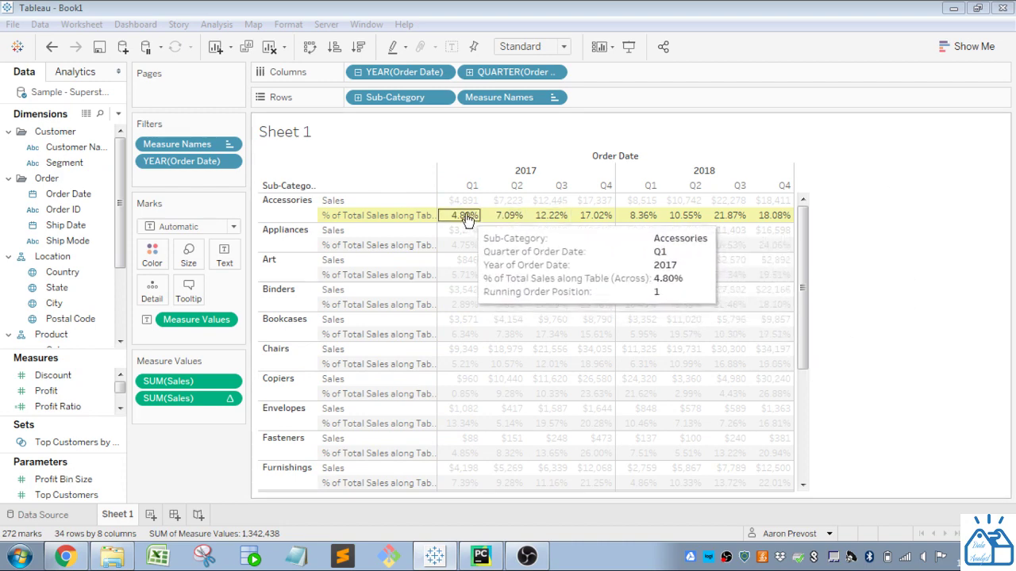
{"action": "mouse_move", "coordinate": [792, 223]}
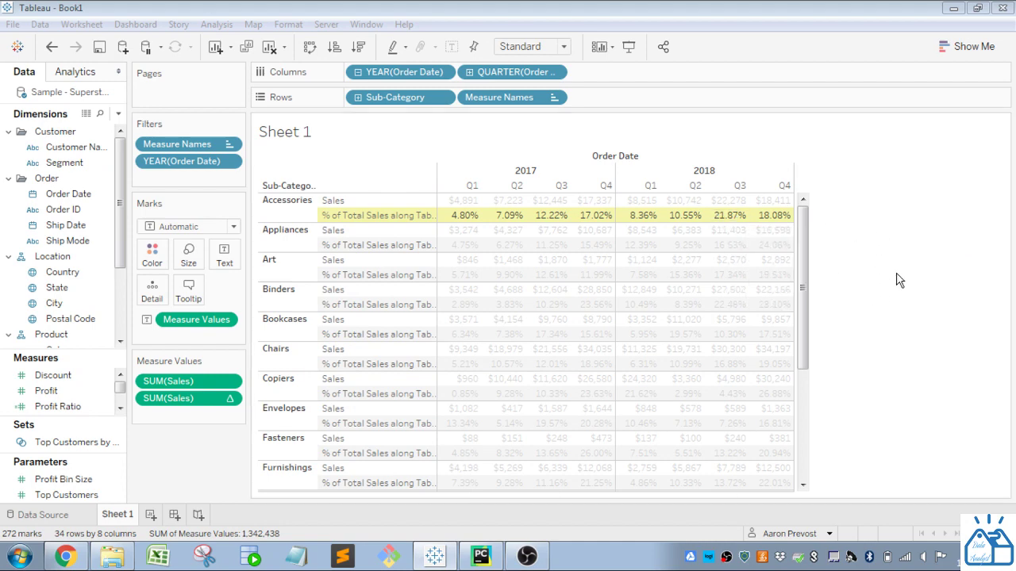
Show the second Sales as Difference From the previous quarter, Accessories $2,332 in 2017 Q2
{"action": "mouse_move", "coordinate": [900, 286]}
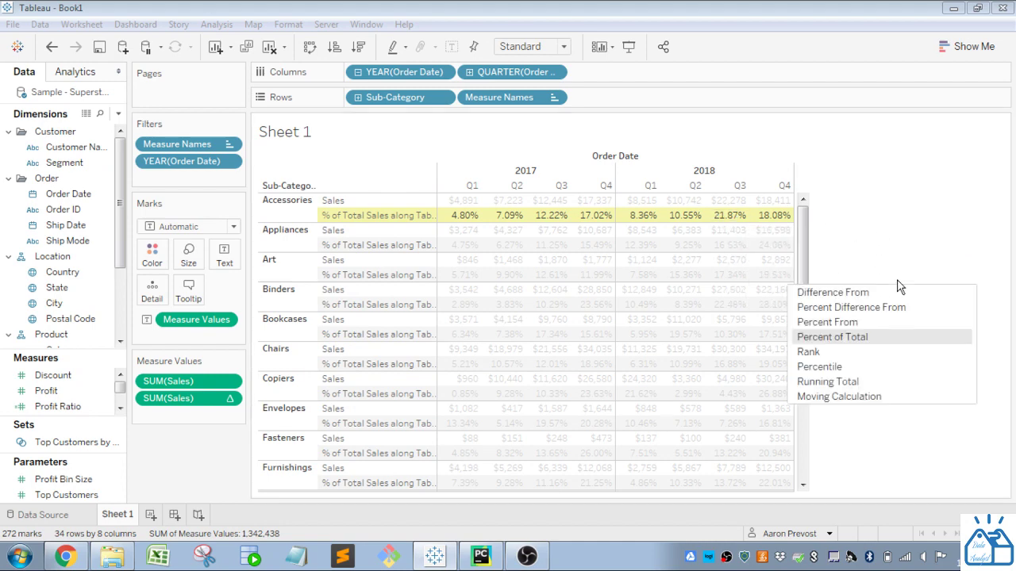
{"action": "left_click", "coordinate": [899, 292]}
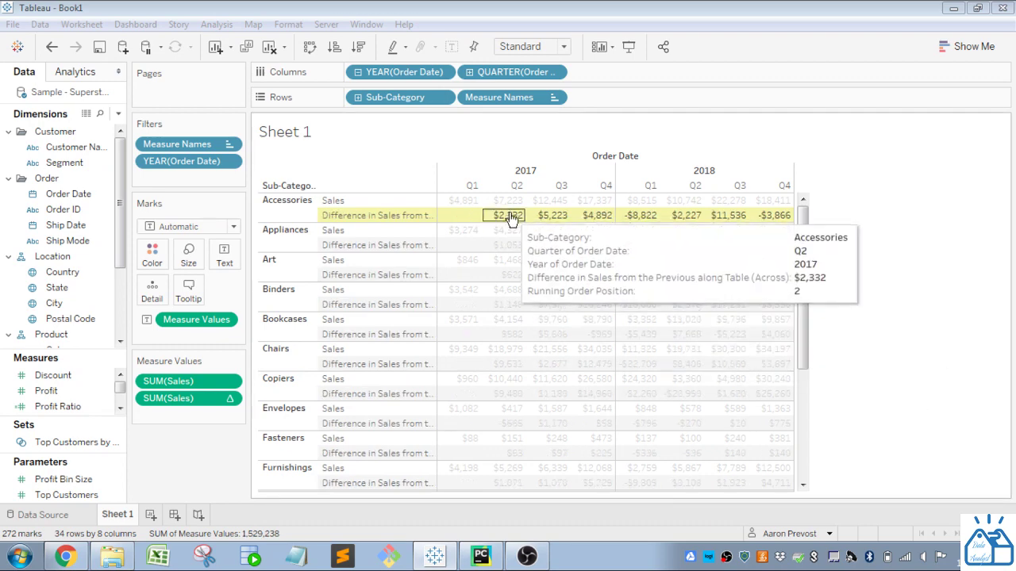
{"action": "left_click", "coordinate": [385, 201]}
{"action": "left_click", "coordinate": [385, 201]}
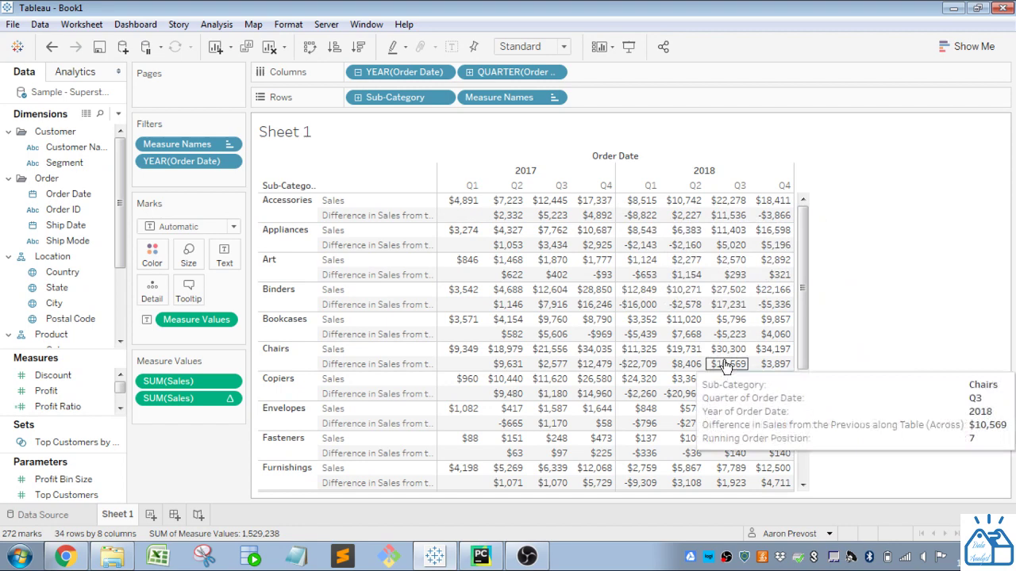
Switch to Percent Difference From the previous quarter, Accessories 47.67% in 2017 Q2
{"action": "right_click", "coordinate": [861, 286]}
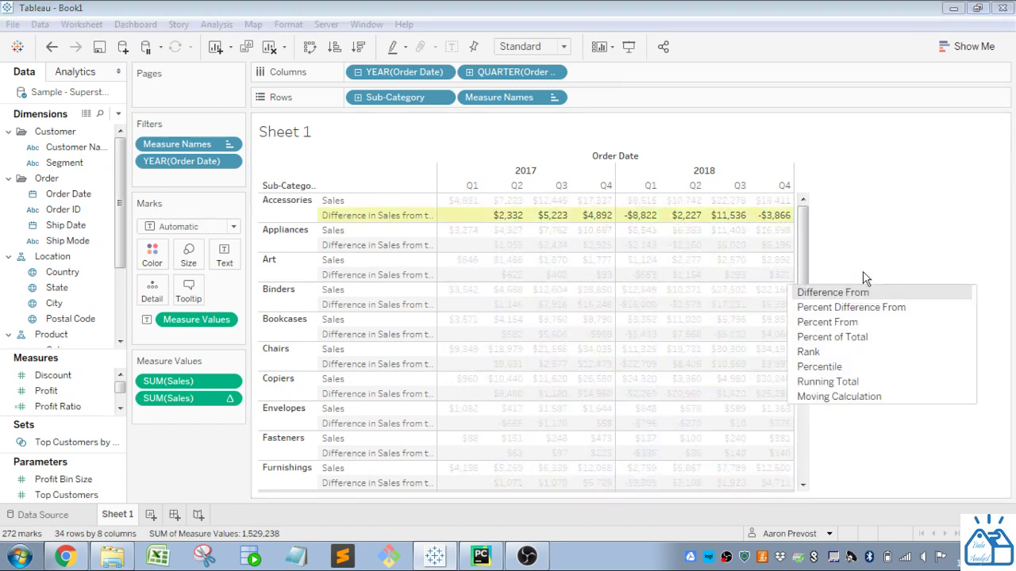
{"action": "left_click", "coordinate": [865, 310]}
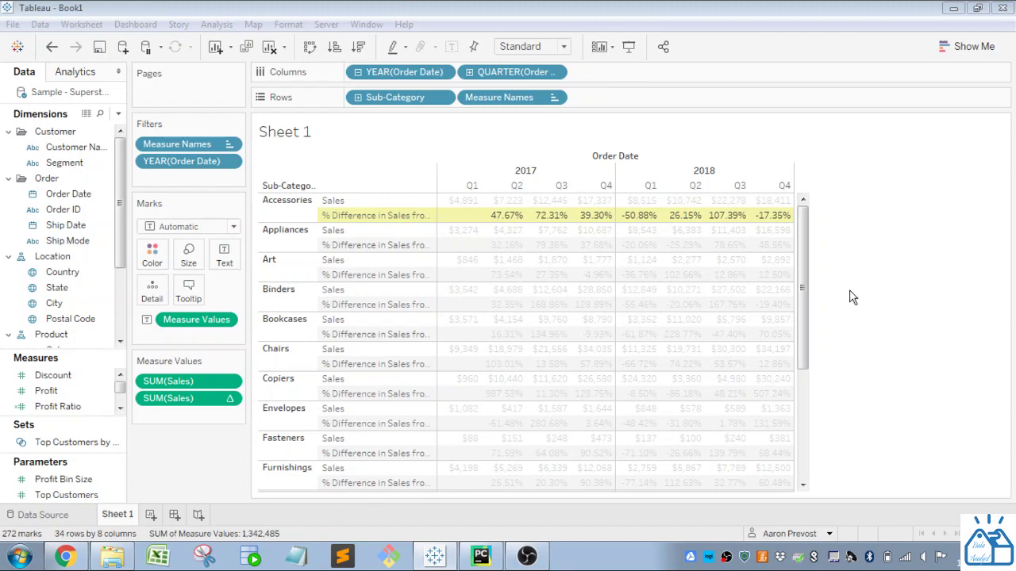
{"action": "right_click", "coordinate": [895, 275]}
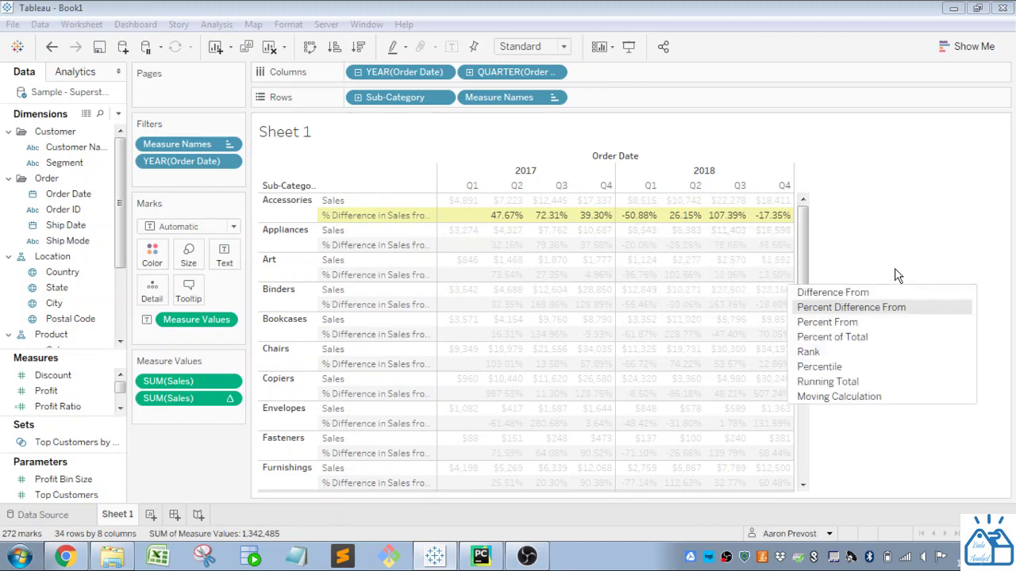
Rank each sub-category's quarters by Sales descending, so Accessories 2018 Q3 ranks 1
{"action": "left_click", "coordinate": [862, 355]}
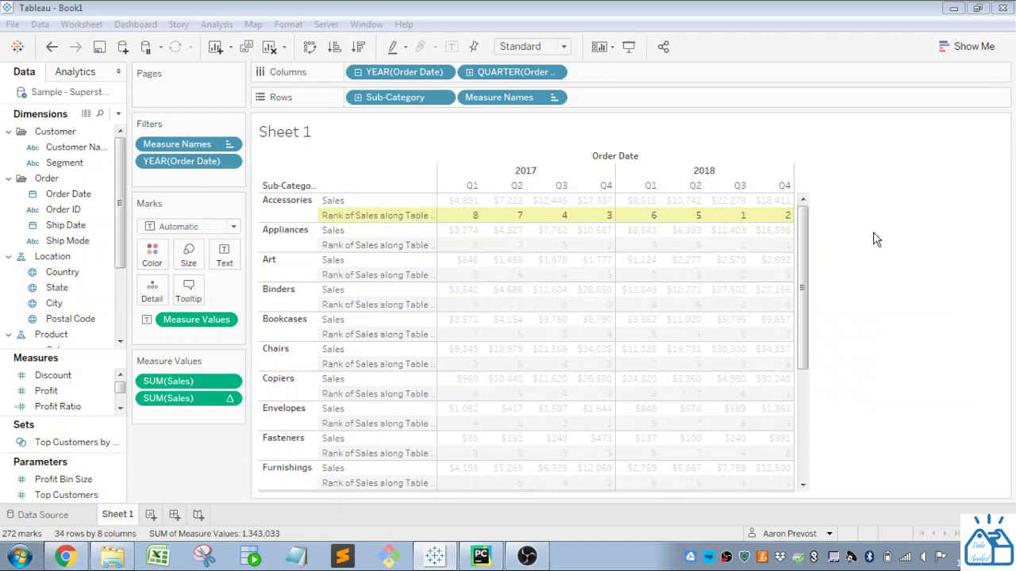
{"action": "left_click", "coordinate": [349, 218]}
{"action": "left_click", "coordinate": [350, 218]}
{"action": "left_click", "coordinate": [844, 327]}
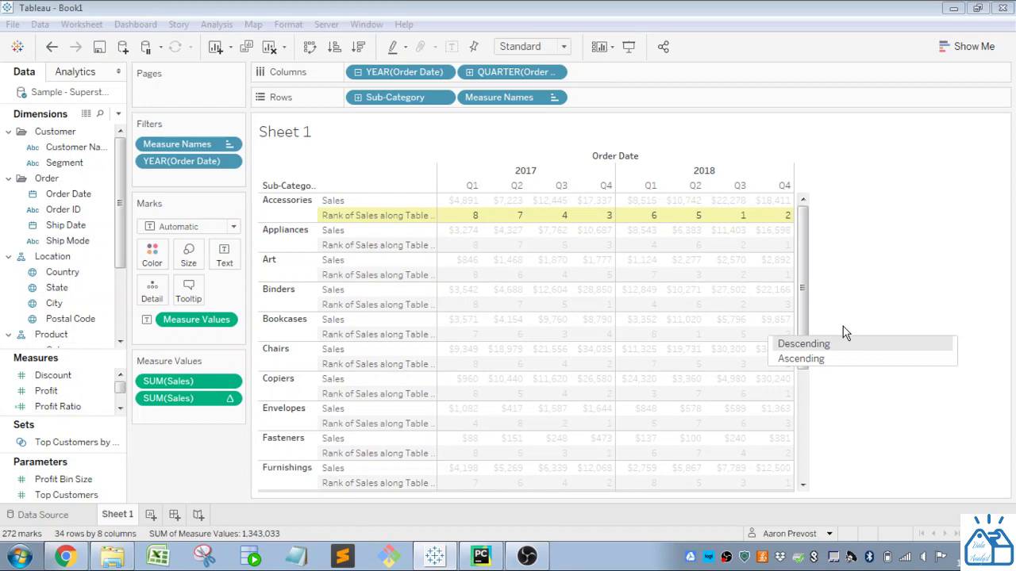
{"action": "left_click", "coordinate": [843, 326]}
{"action": "left_click", "coordinate": [842, 316]}
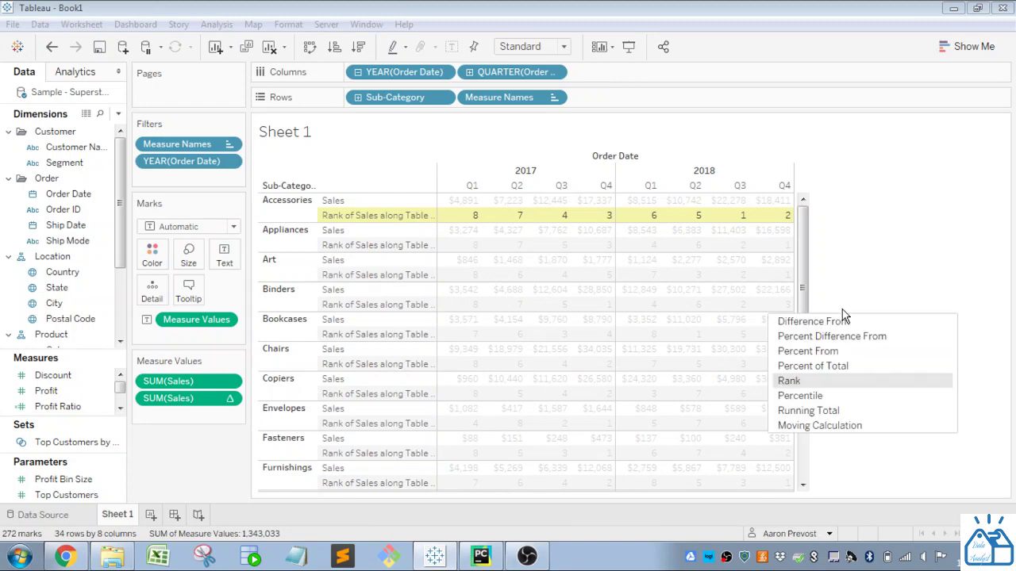
Change the second Sales pill to a Moving Sum over the current and previous 2 quarters
{"action": "left_click", "coordinate": [843, 426]}
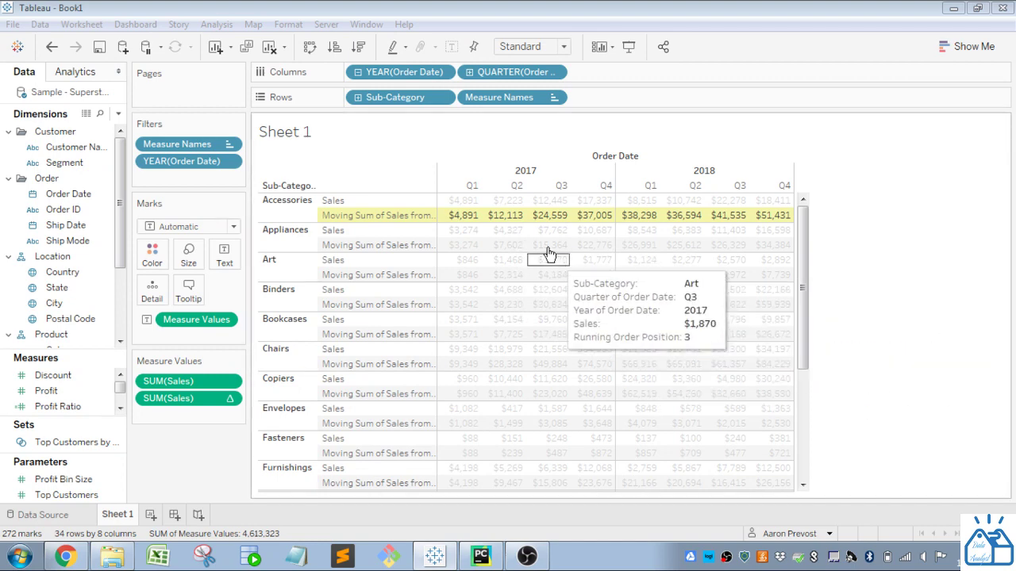
{"action": "mouse_move", "coordinate": [548, 224]}
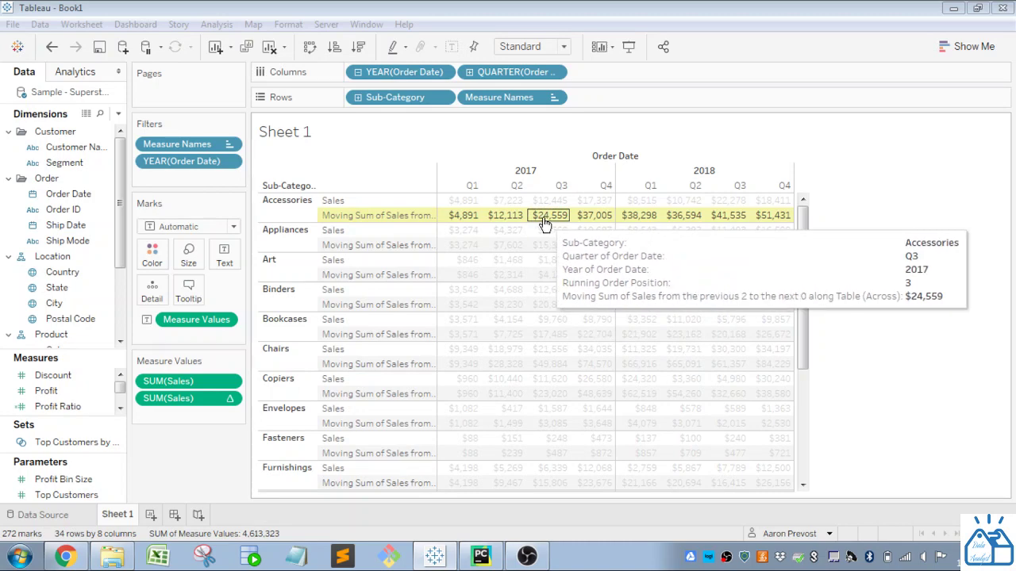
{"action": "mouse_move", "coordinate": [488, 211]}
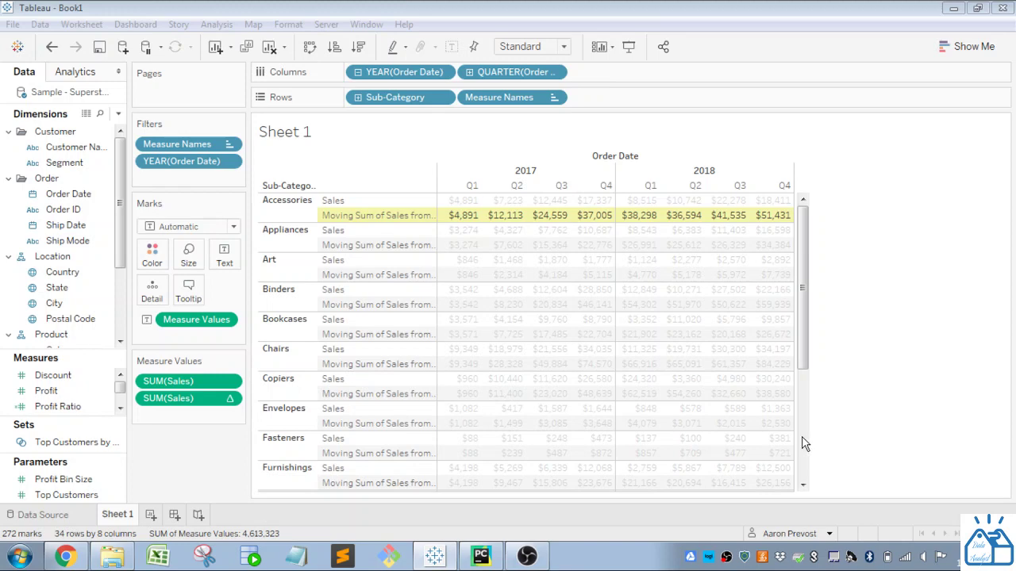
{"action": "mouse_move", "coordinate": [522, 235]}
Make the moving calculation summarize using Average over the previous 4 quarters
{"action": "left_click", "coordinate": [848, 381]}
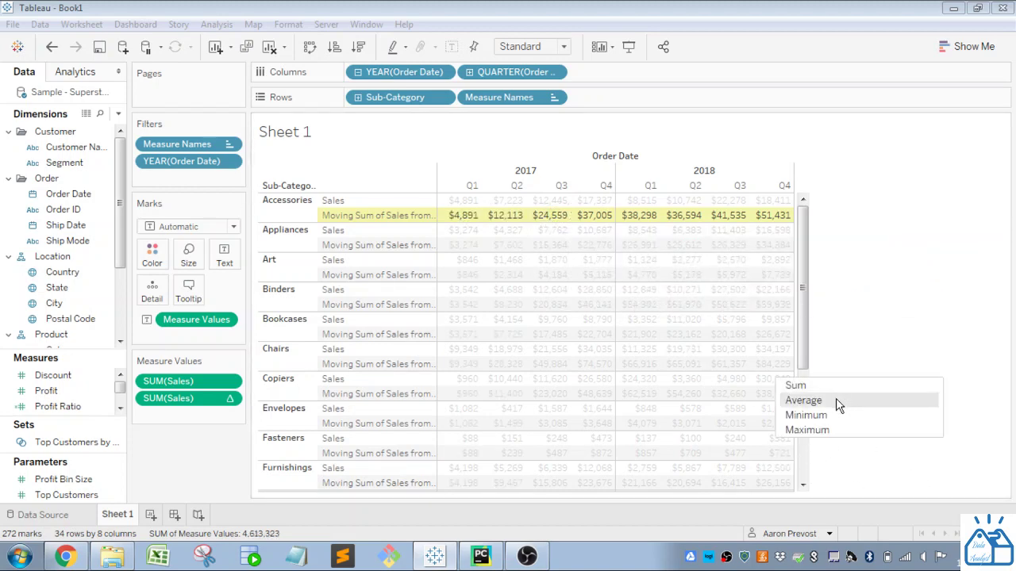
{"action": "left_click", "coordinate": [837, 404]}
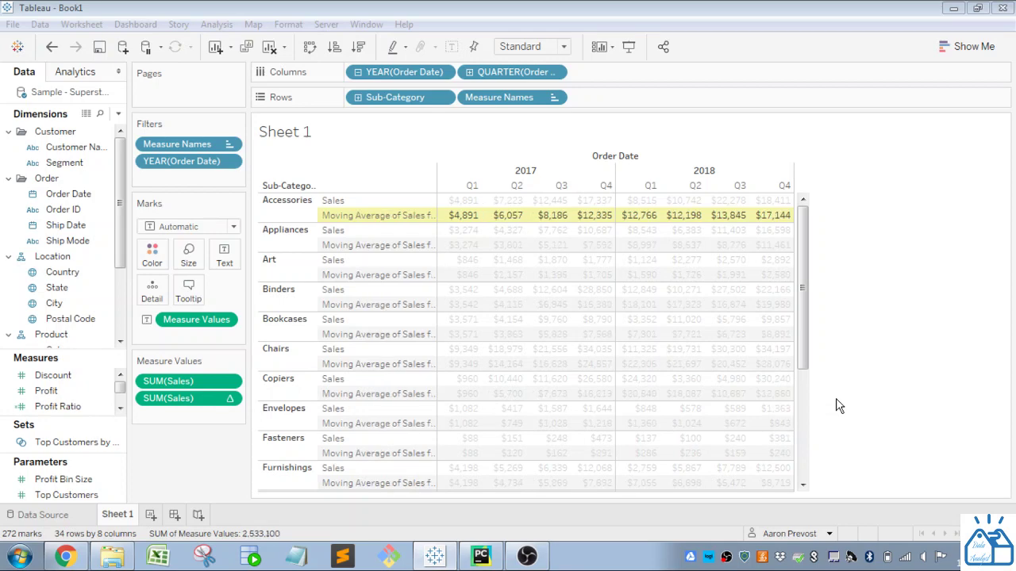
{"action": "left_click", "coordinate": [936, 394]}
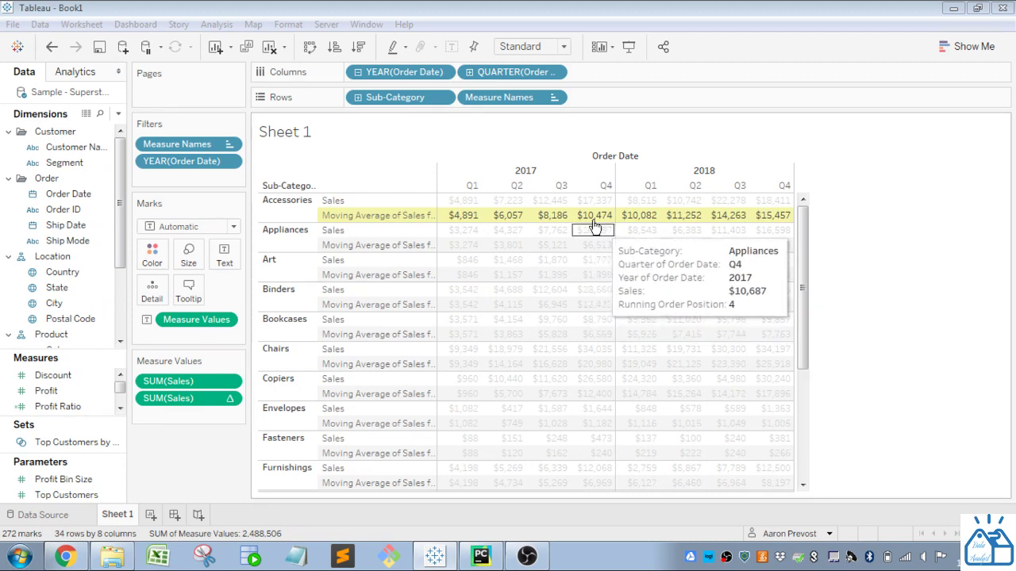
{"action": "mouse_move", "coordinate": [575, 219]}
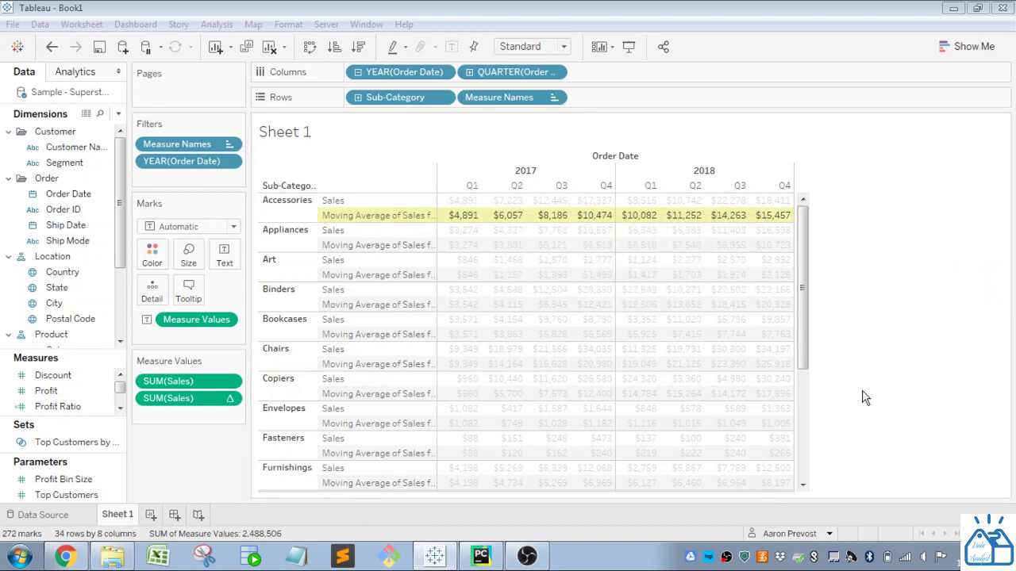
{"action": "mouse_move", "coordinate": [476, 215]}
Drop the current quarter from the 4-quarter moving average and check the Accessories 2017 values
{"action": "key", "text": "ctrl+z"}
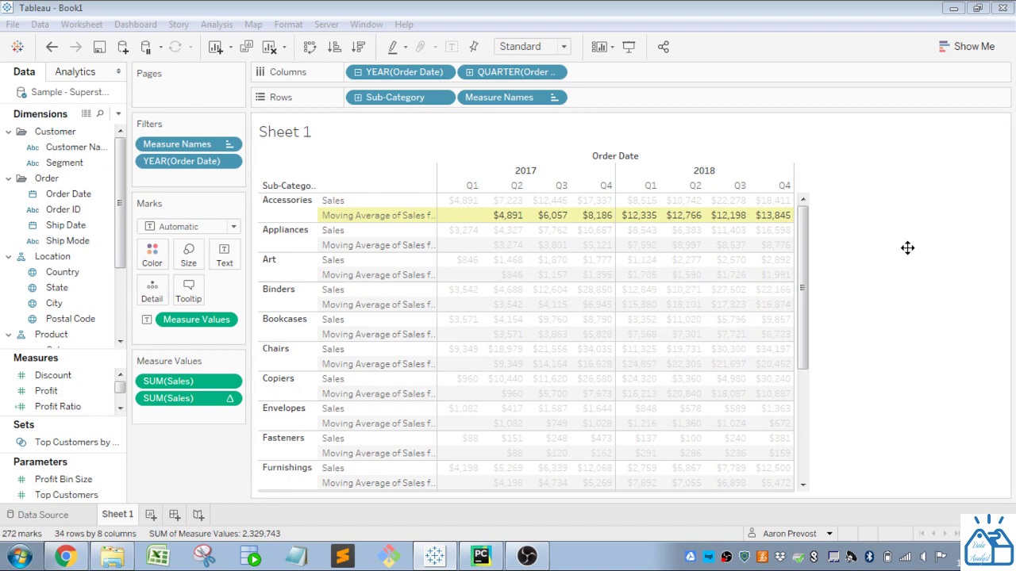
{"action": "key", "text": "ctrl+z"}
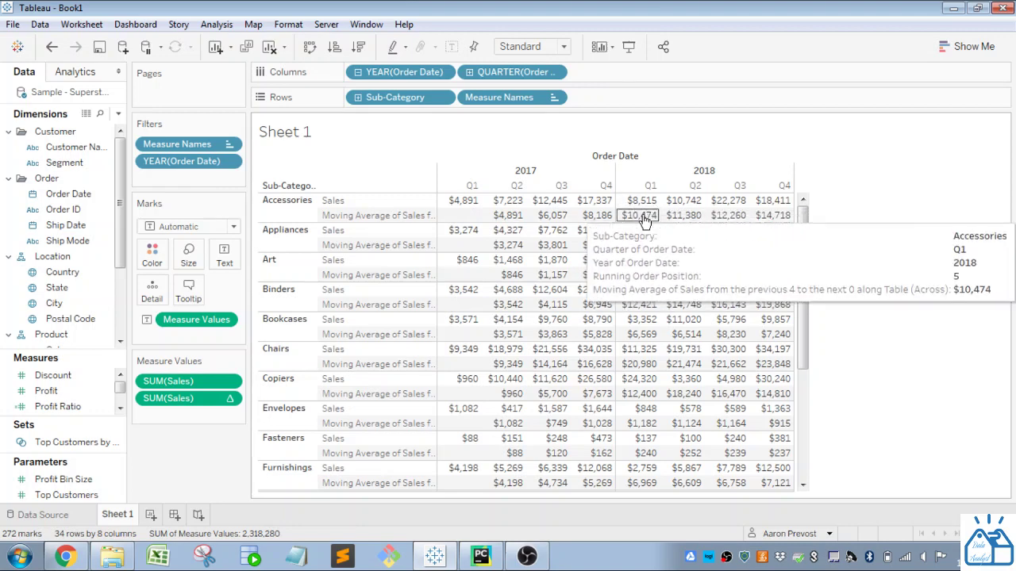
{"action": "left_click_drag", "start_coordinate": [611, 210], "coordinate": [458, 216]}
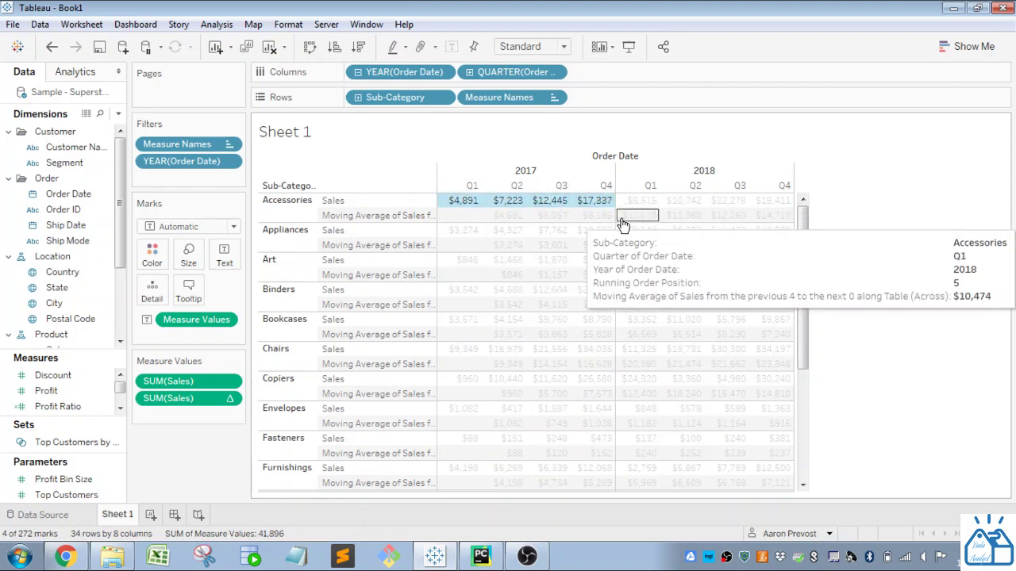
{"action": "left_click", "coordinate": [595, 216]}
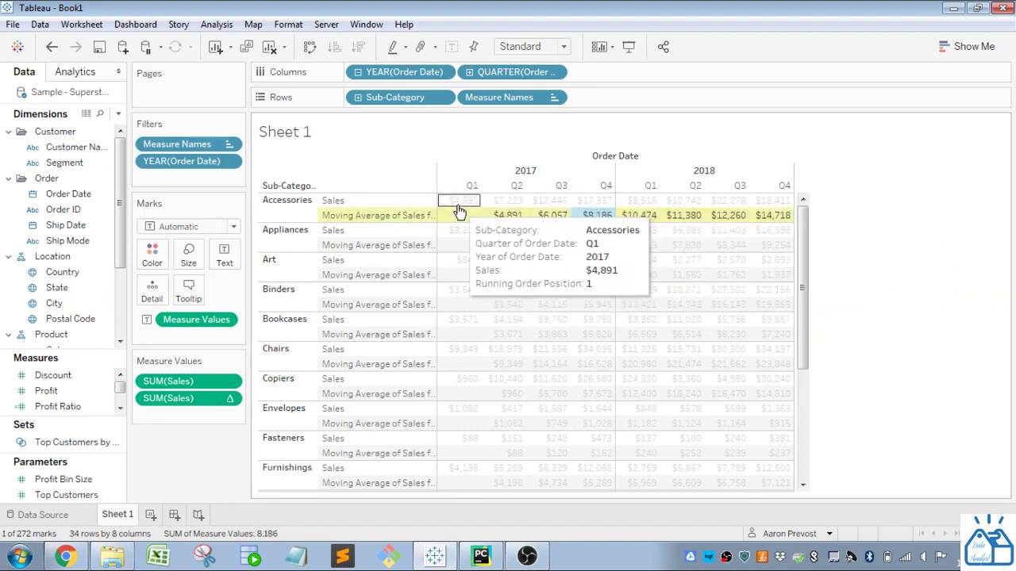
{"action": "left_click", "coordinate": [595, 215]}
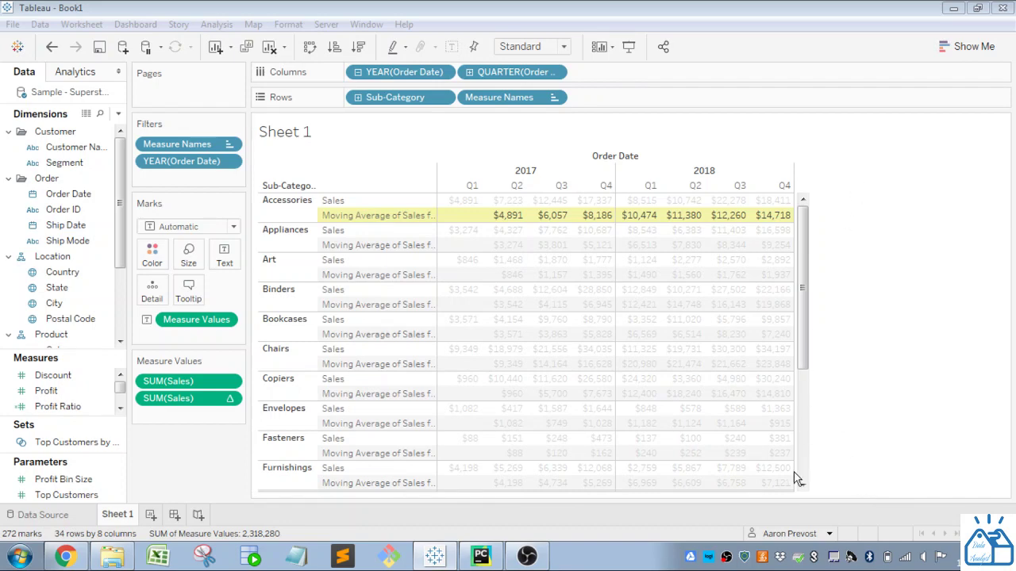
Close the Table Calculation dialog to return to the Sales and moving-average crosstab
{"action": "mouse_move", "coordinate": [655, 403]}
{"action": "left_click", "coordinate": [191, 472]}
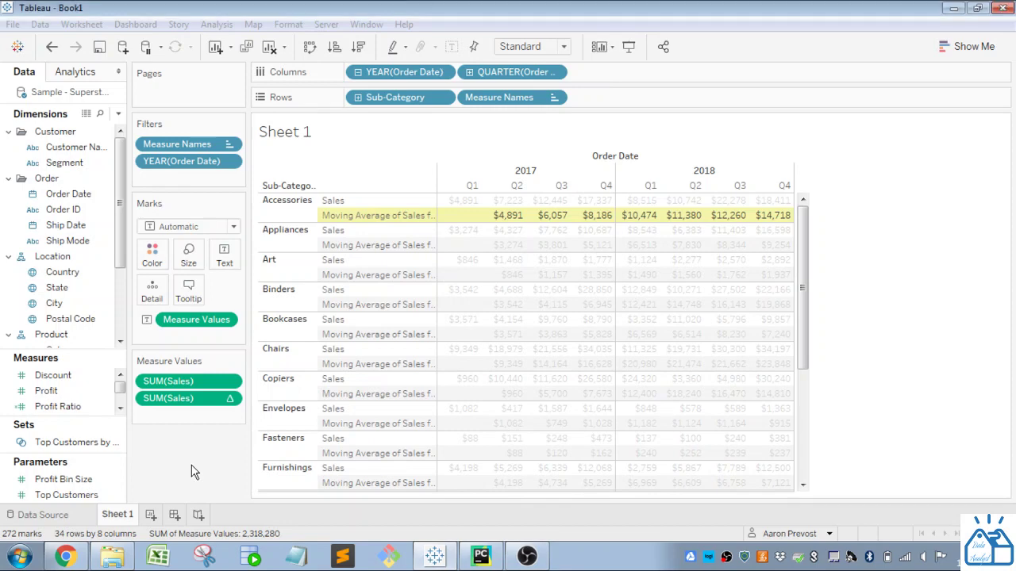